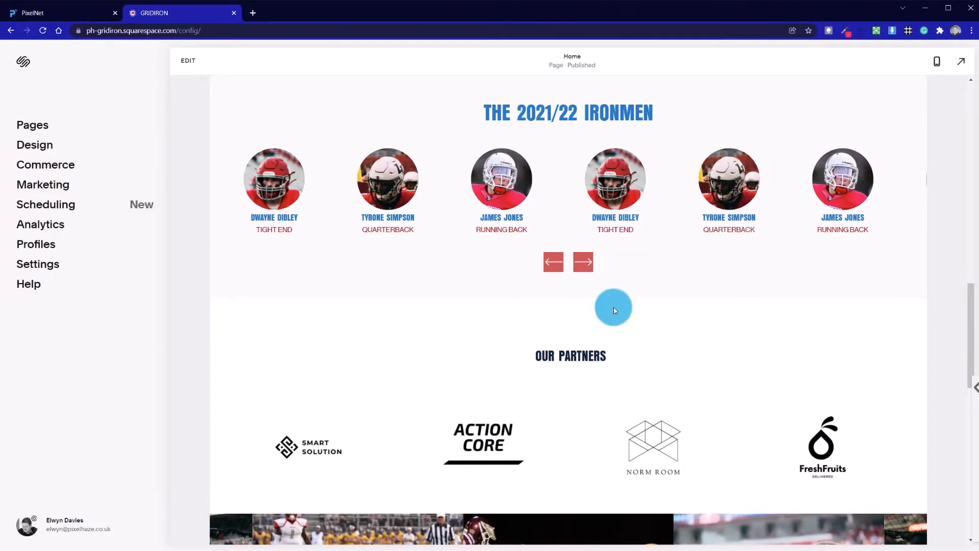
Scroll through the published home page and advance the team carousel to review its sections.
scroll(613, 307, "up", 5)
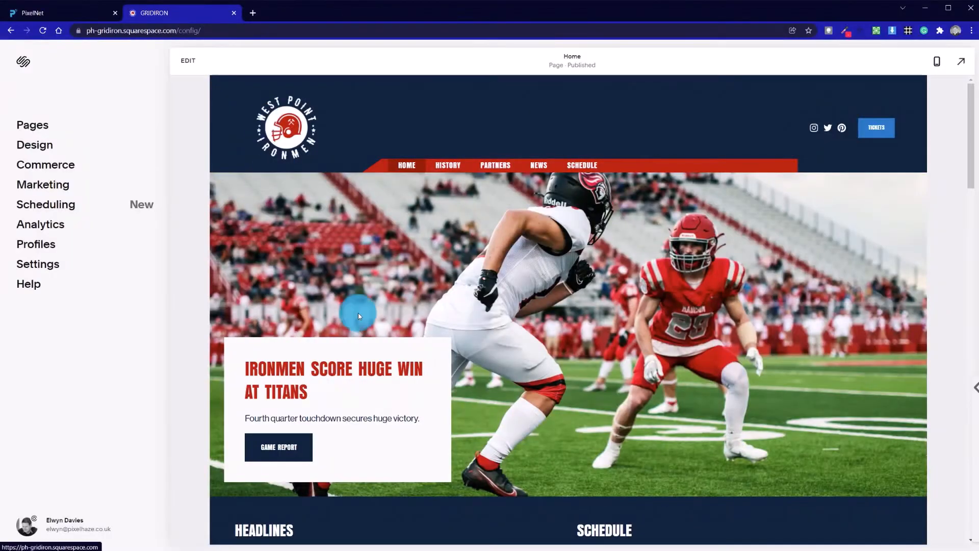
scroll(358, 313, "down", 5)
scroll(362, 321, "up", 5)
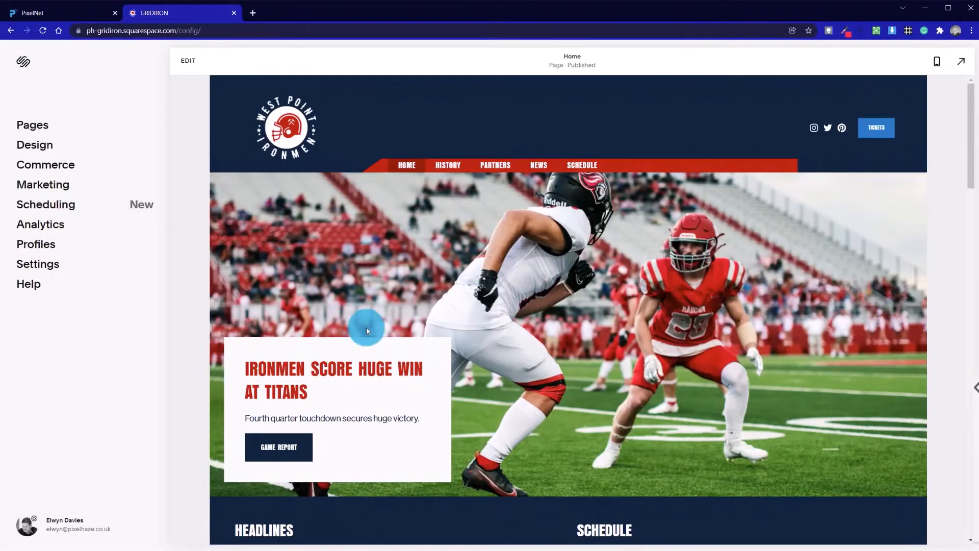
scroll(450, 371, "down", 5)
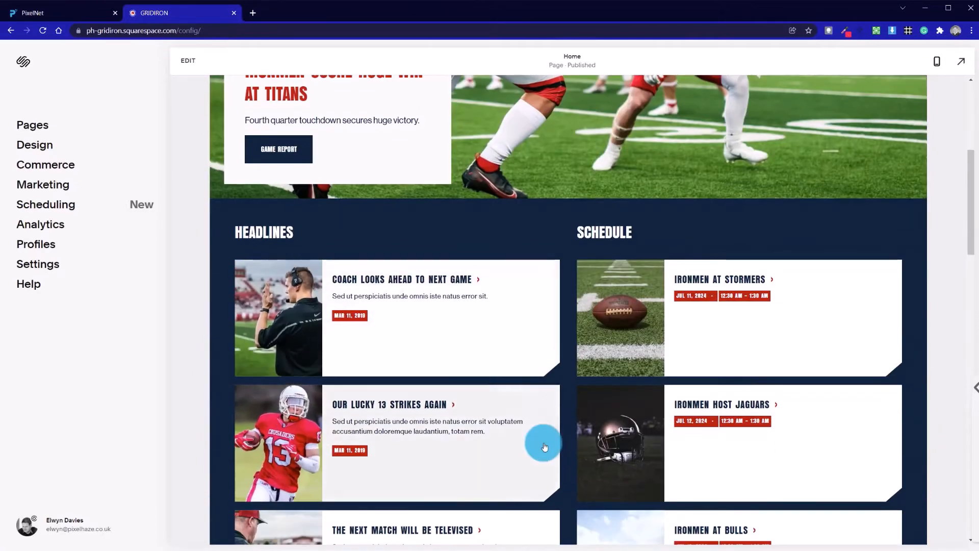
scroll(542, 444, "down", 5)
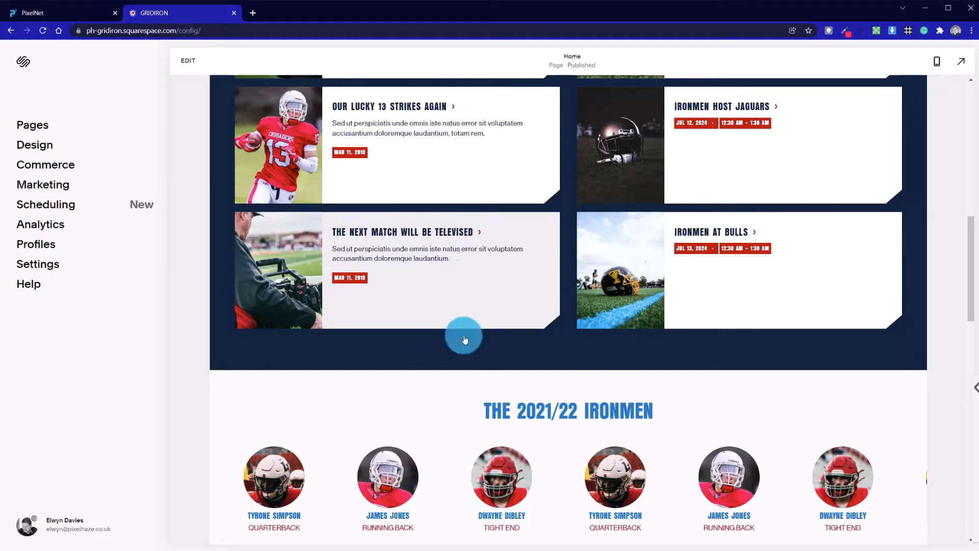
scroll(478, 366, "down", 5)
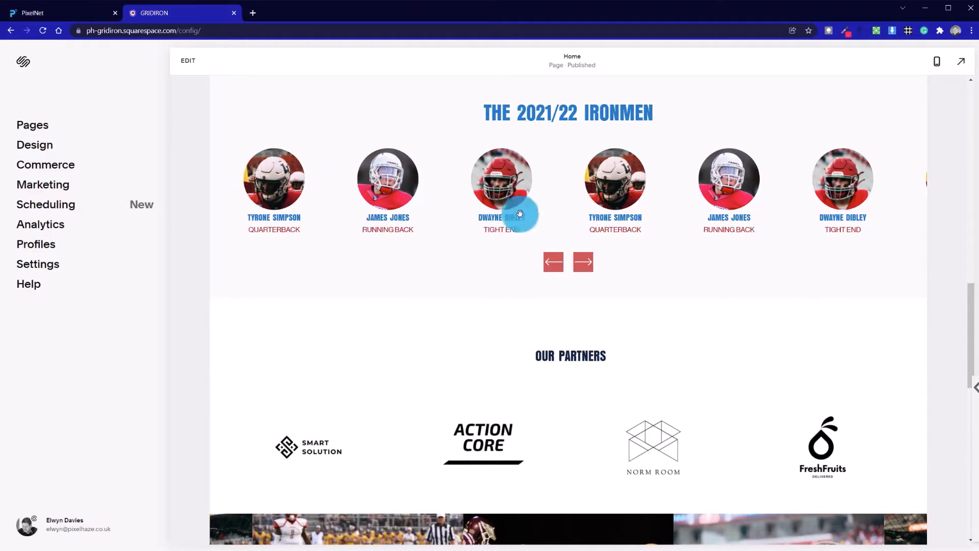
left_click(591, 265)
left_click(590, 266)
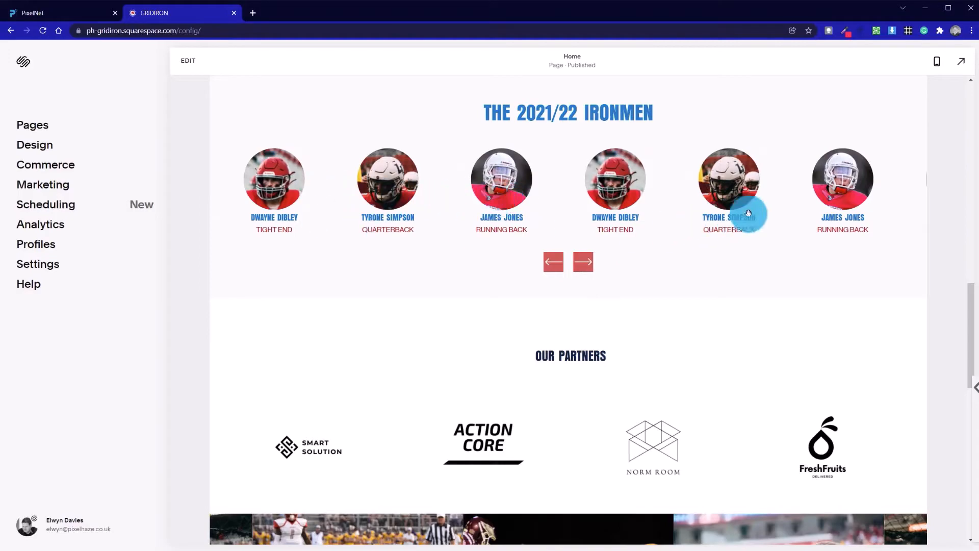
Open the home page in the site editor.
scroll(614, 309, "up", 5)
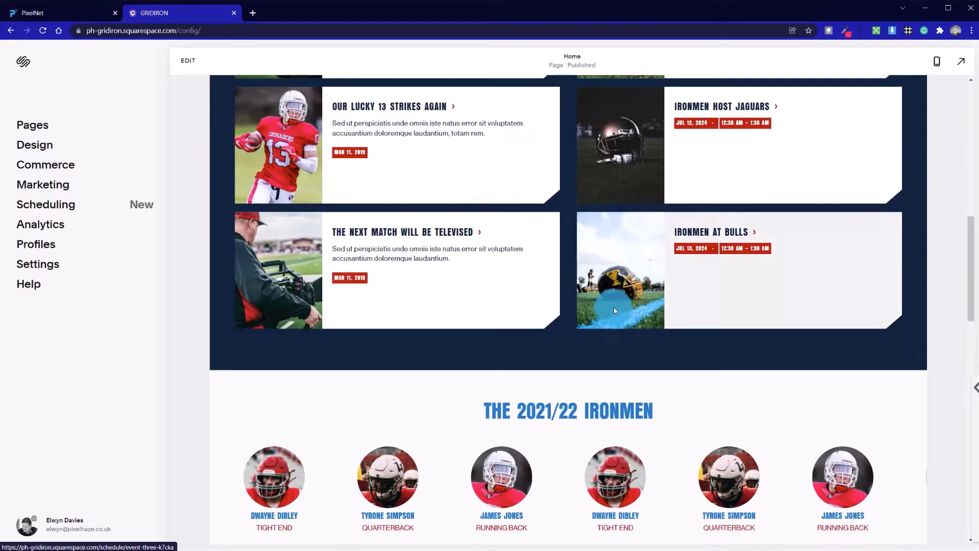
scroll(609, 316, "up", 10)
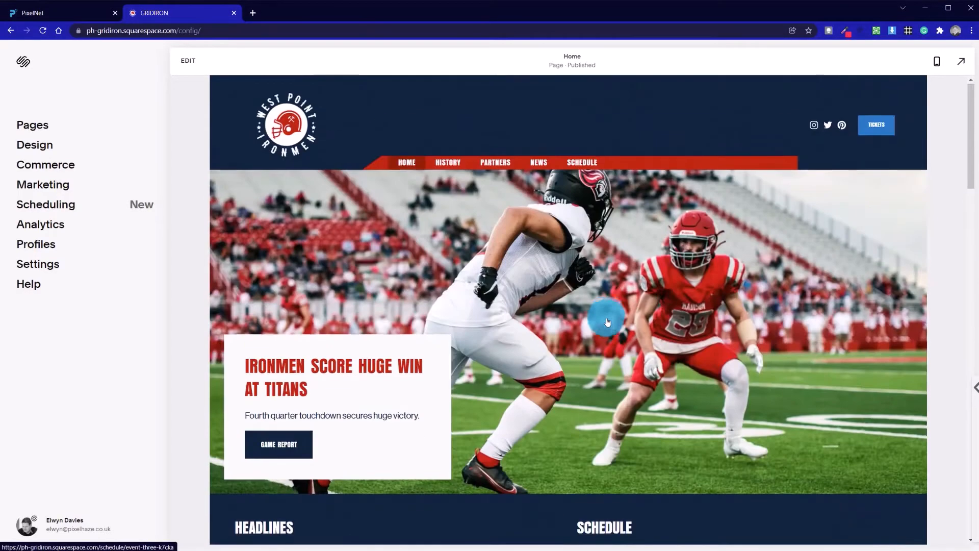
scroll(607, 321, "down", 15)
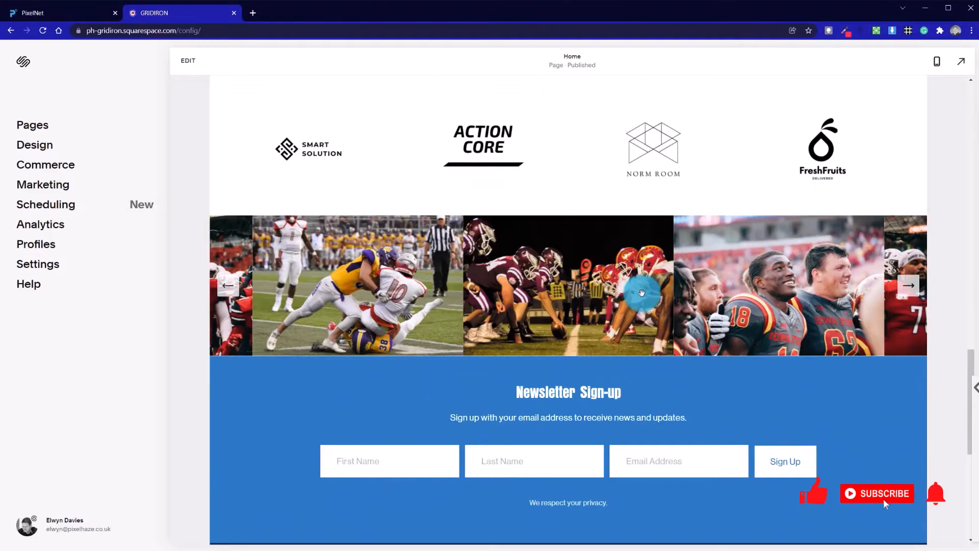
scroll(641, 291, "up", 6)
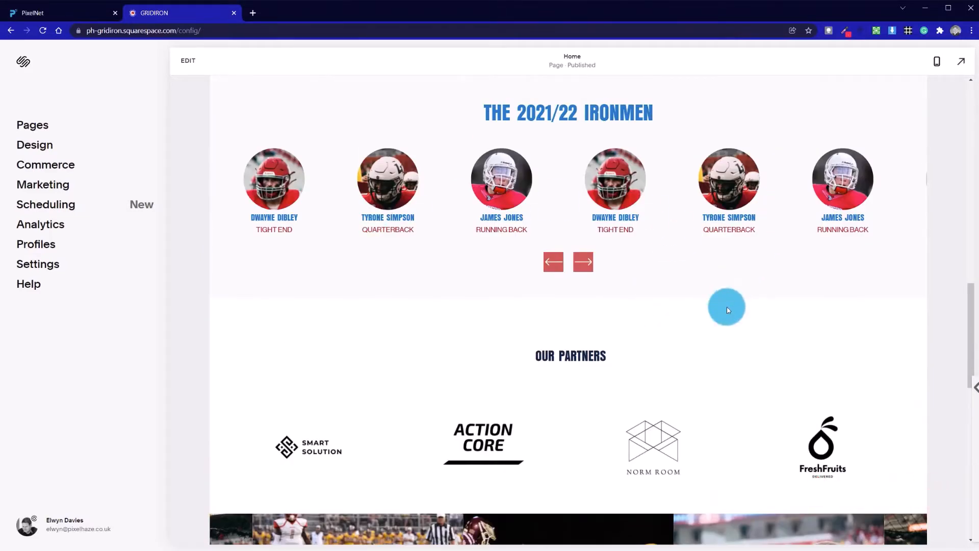
scroll(726, 307, "up", 10)
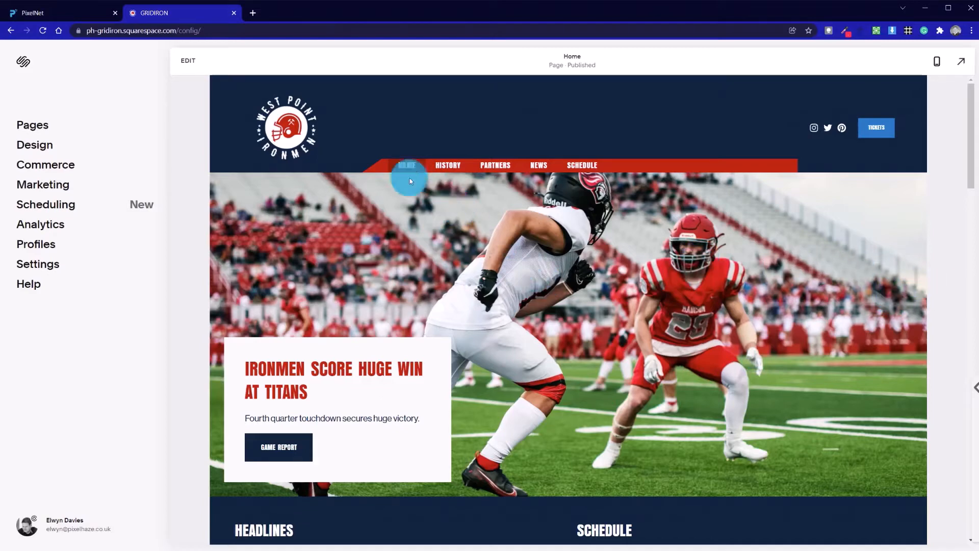
left_click(190, 65)
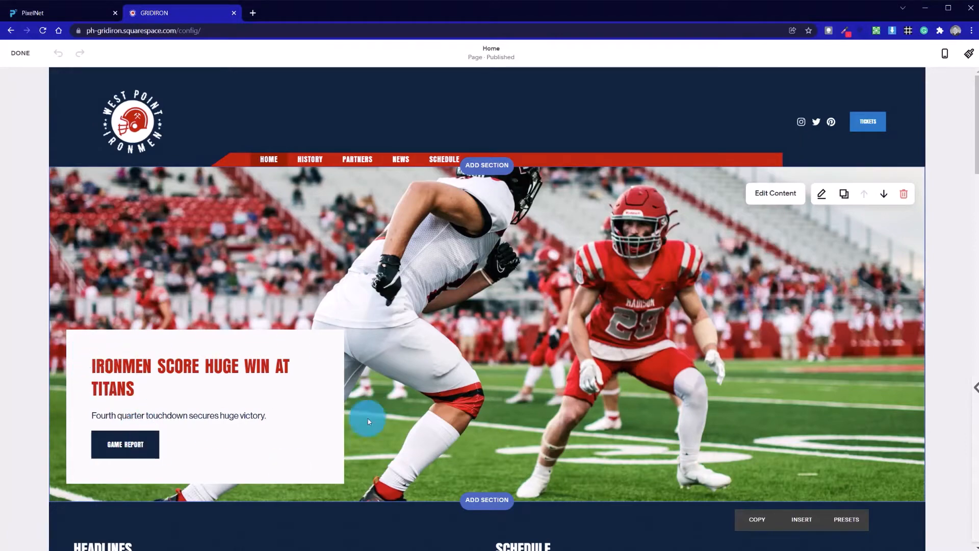
Examine the Headlines and Schedule summary blocks and the team section in edit mode.
scroll(634, 335, "down", 5)
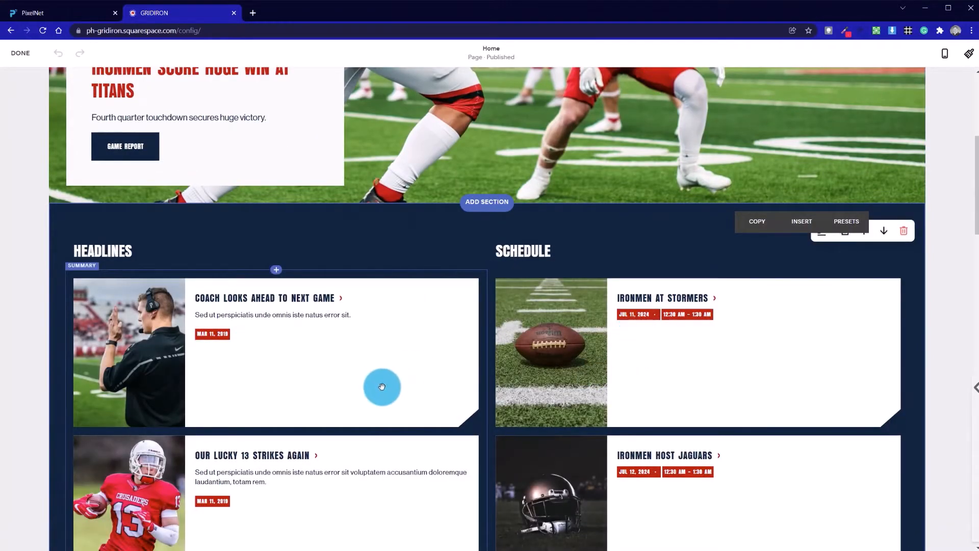
scroll(382, 387, "down", 5)
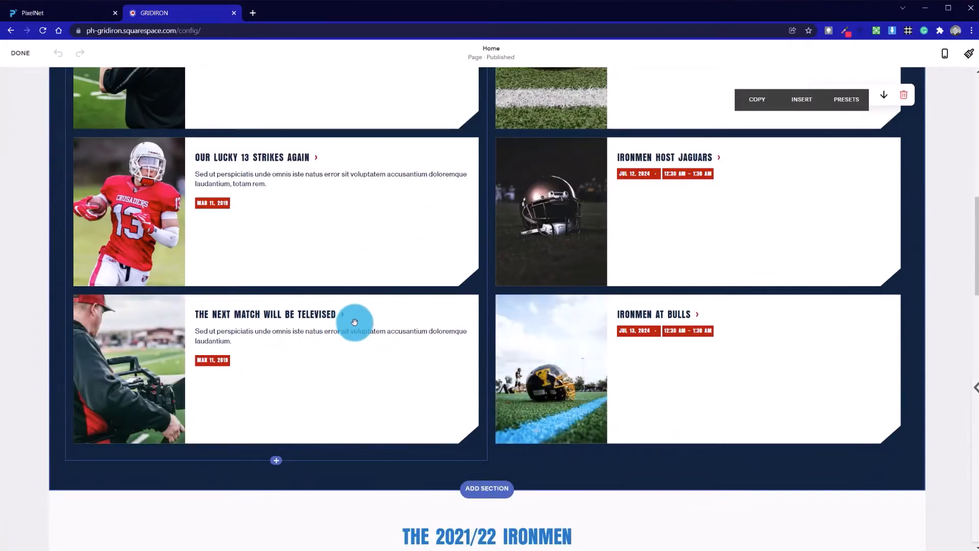
scroll(355, 322, "up", 5)
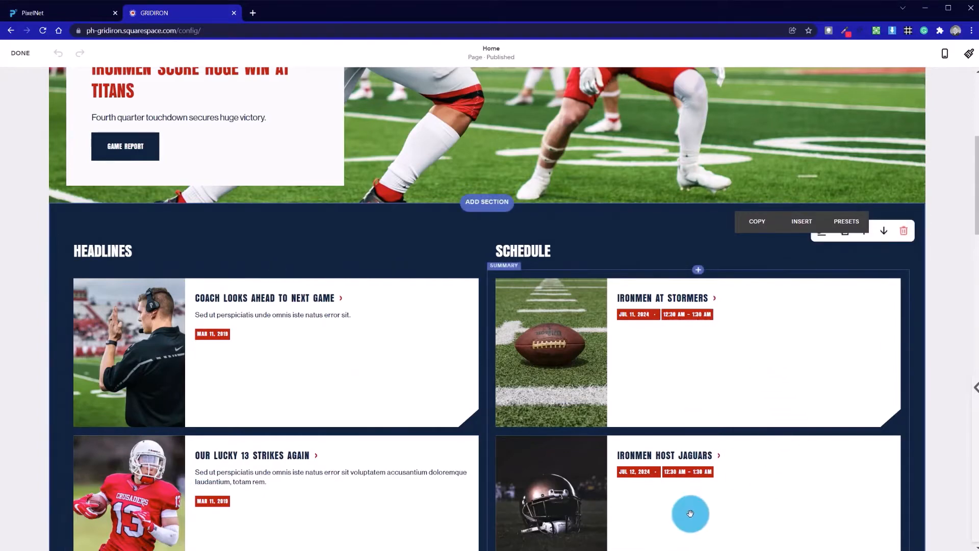
scroll(689, 514, "down", 5)
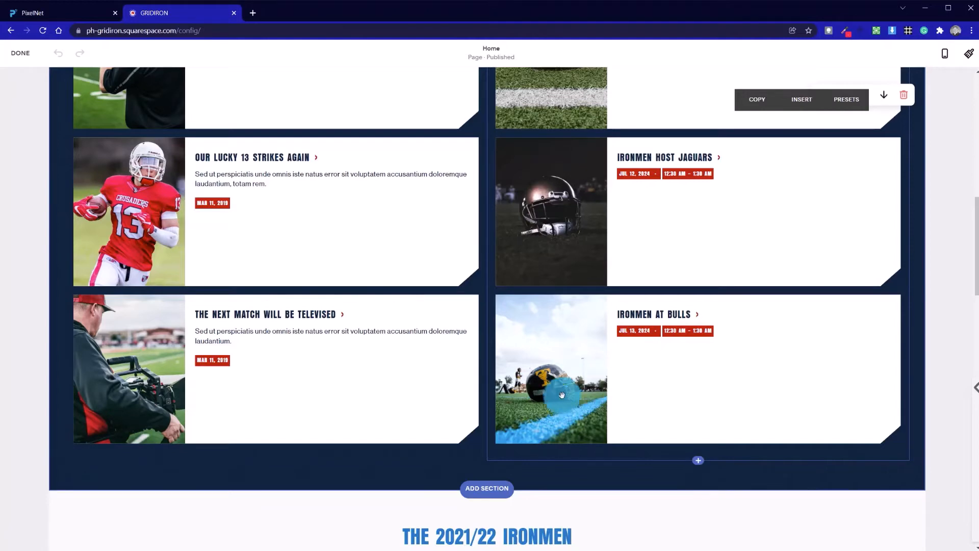
scroll(487, 347, "up", 5)
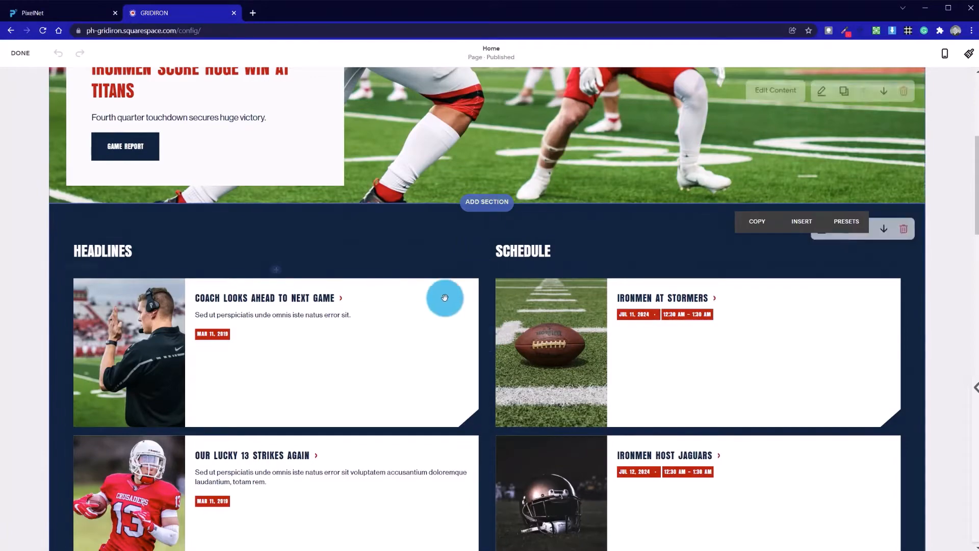
scroll(439, 303, "down", 10)
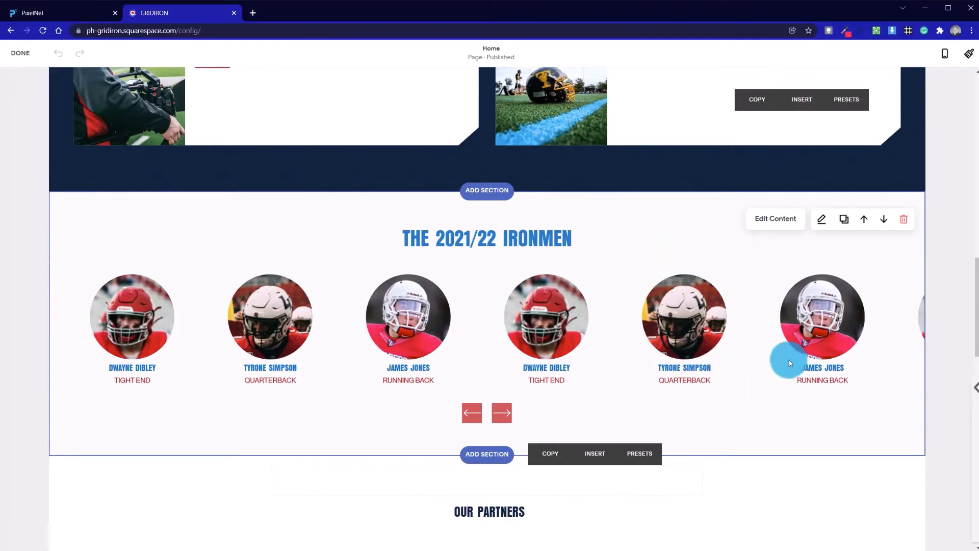
scroll(470, 312, "up", 5)
scroll(470, 312, "up", 5)
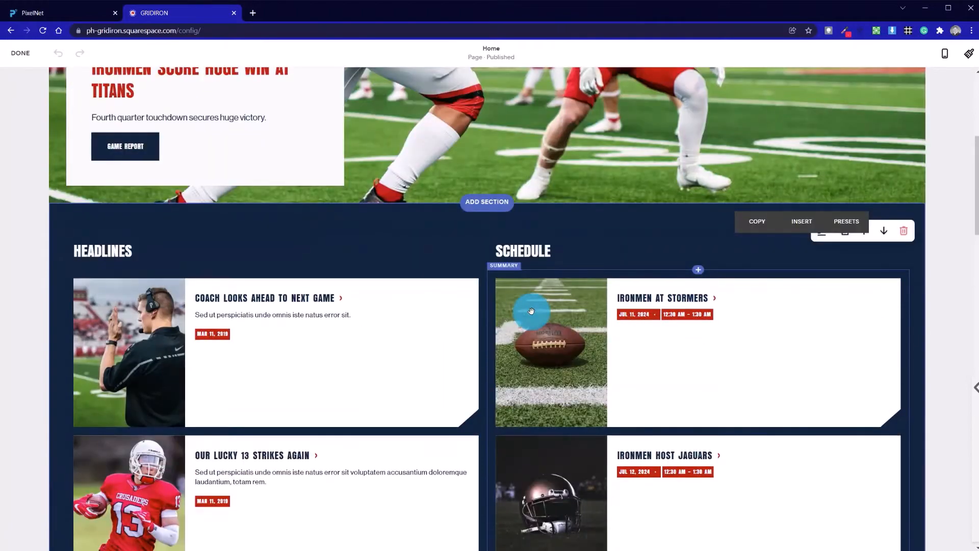
scroll(839, 304, "up", 5)
scroll(831, 321, "down", 3)
scroll(821, 340, "down", 2)
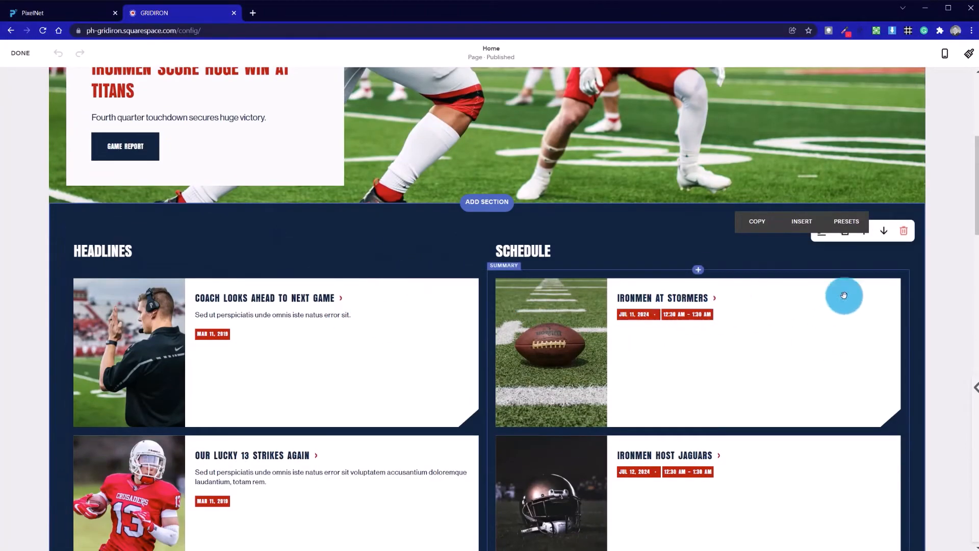
left_click(648, 349)
left_click(260, 220)
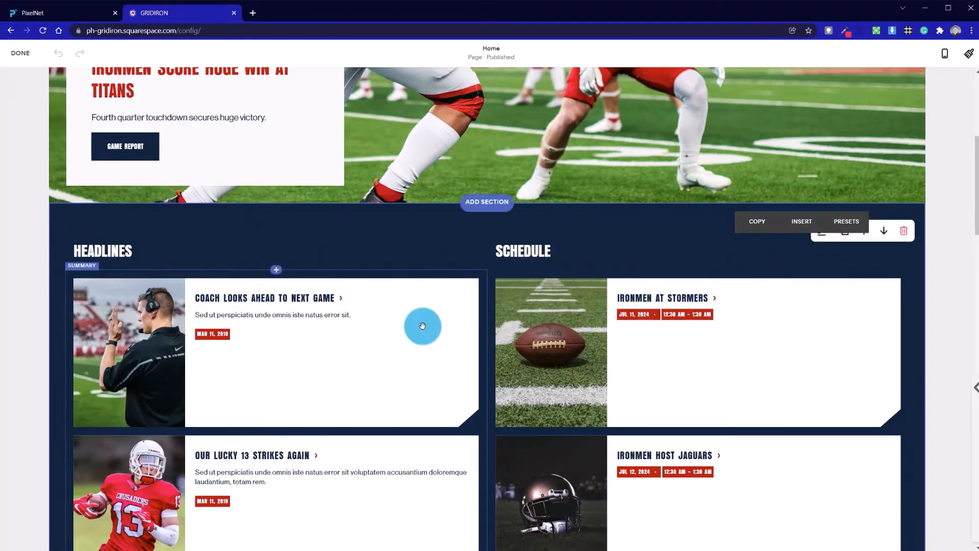
Scroll through the page sections down to the partners, gallery and newsletter sign-up areas.
scroll(421, 285, "up", 6)
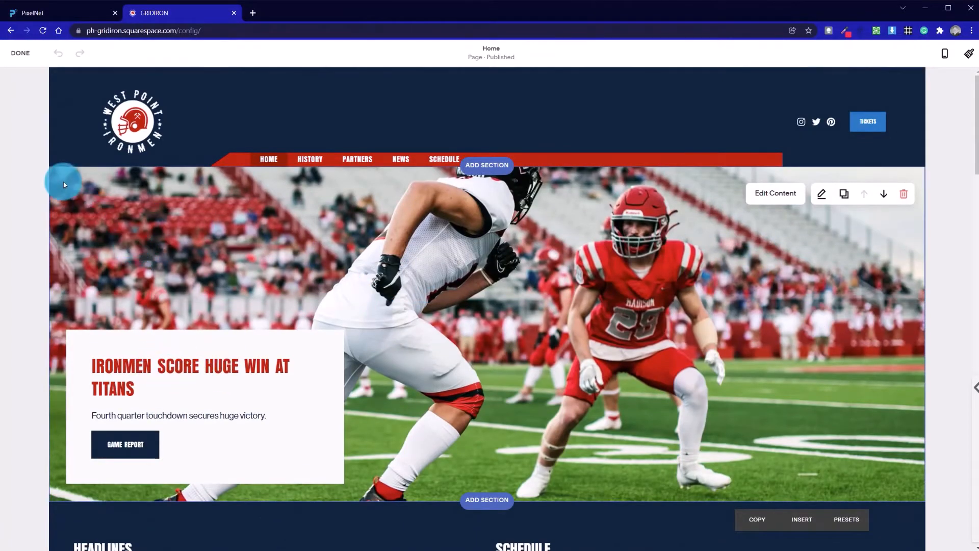
scroll(310, 396, "down", 6)
scroll(218, 346, "down", 12)
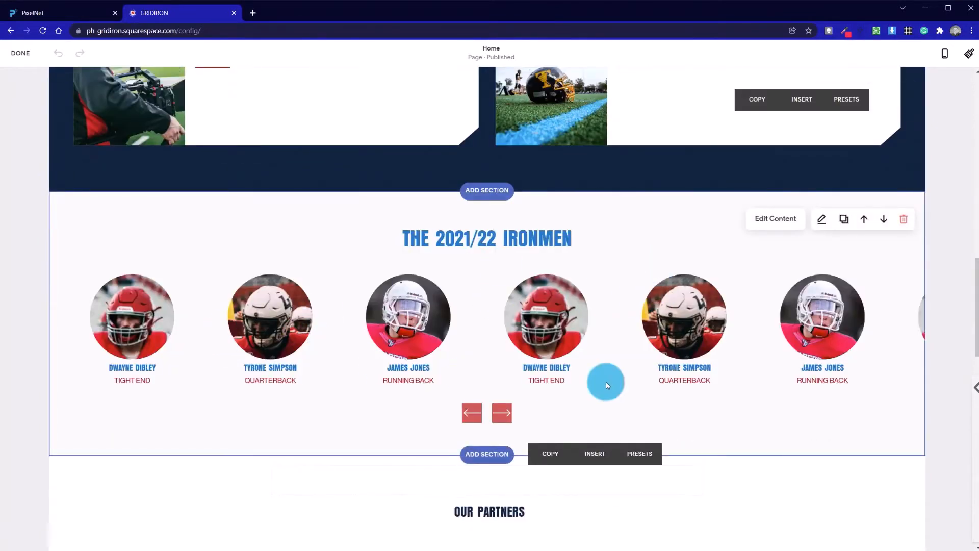
scroll(243, 326, "down", 6)
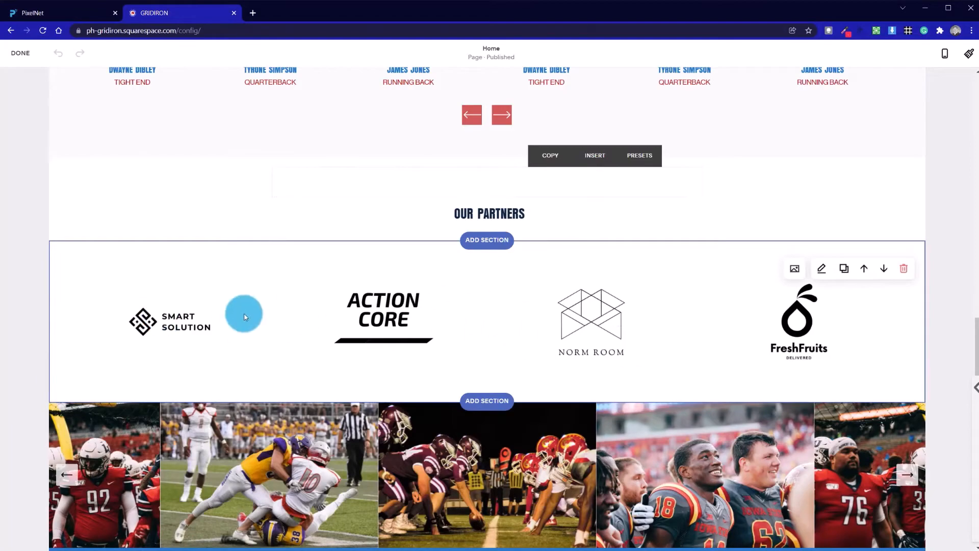
scroll(243, 323, "up", 12)
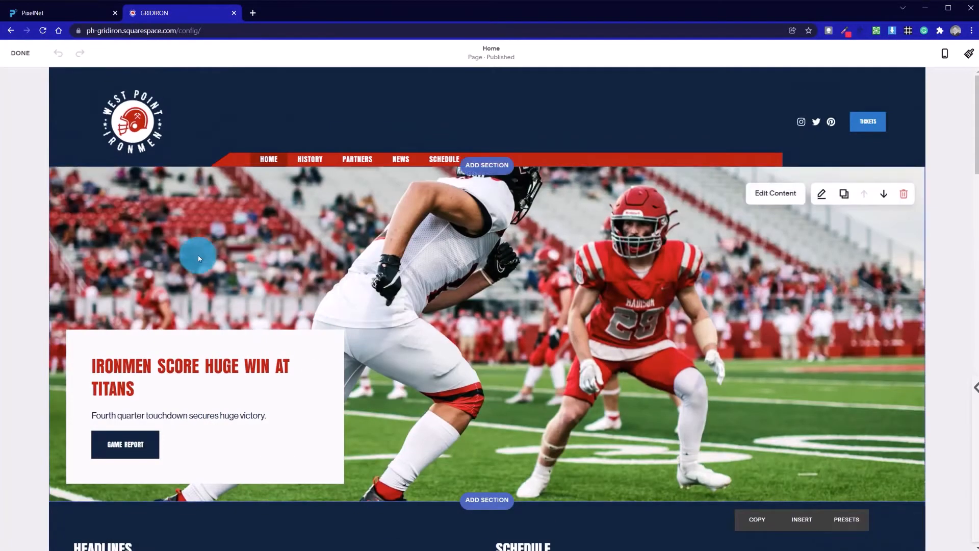
scroll(240, 372, "down", 5)
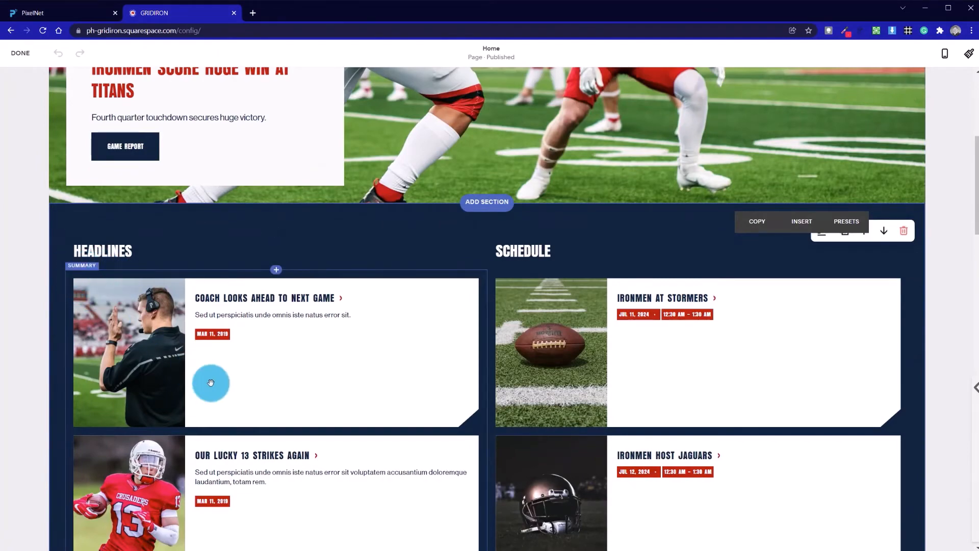
scroll(210, 382, "down", 15)
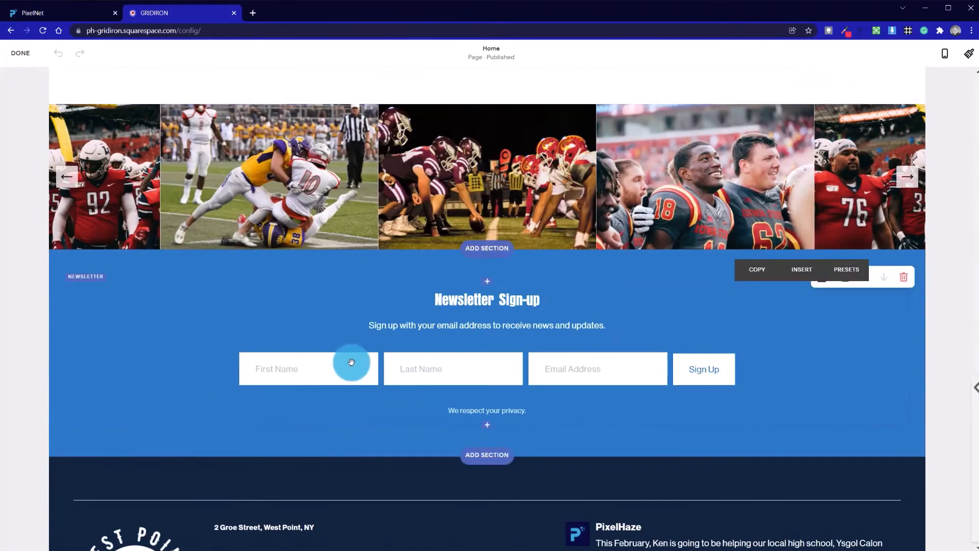
scroll(350, 361, "up", 5)
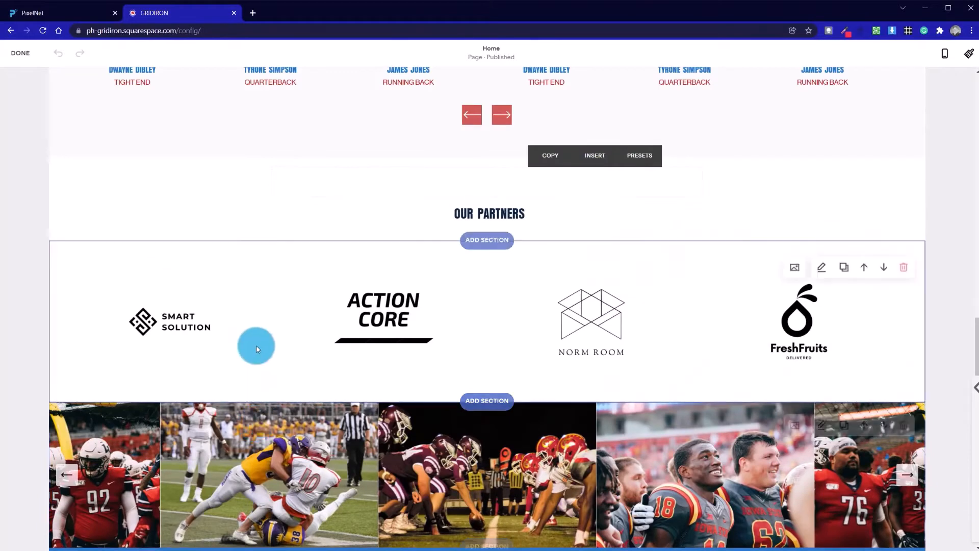
scroll(263, 363, "up", 5)
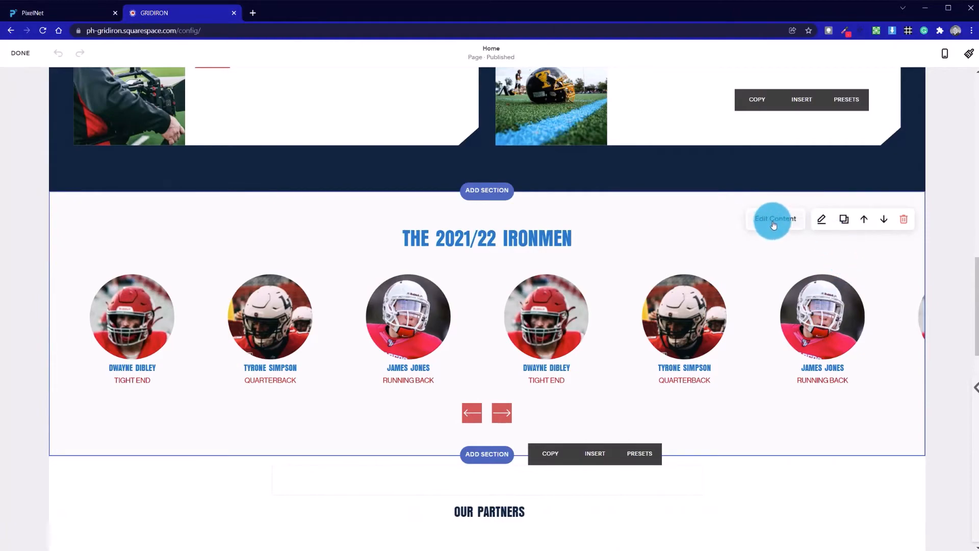
Review the team carousel, partners and summary sections again, ending at the hero section.
scroll(721, 349, "down", 5)
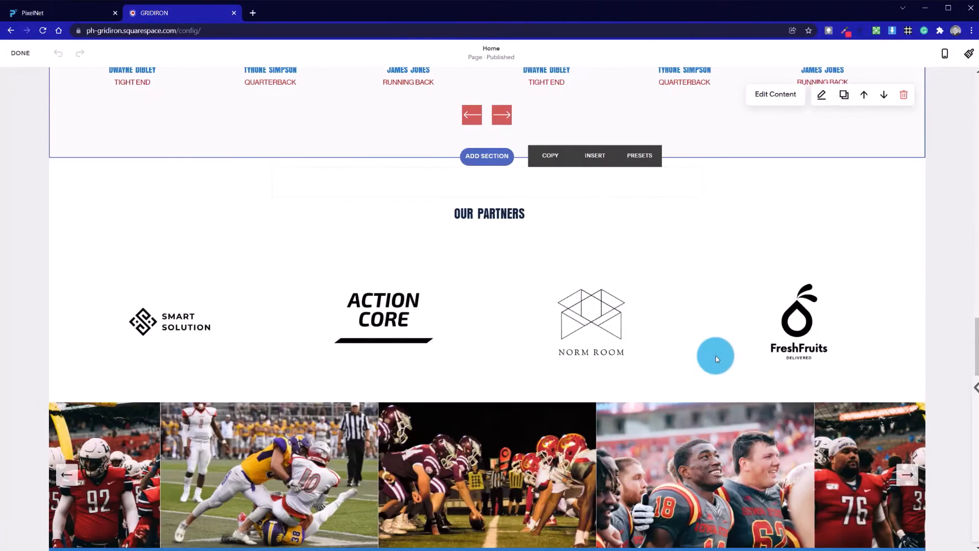
scroll(564, 339, "down", 5)
scroll(573, 328, "up", 5)
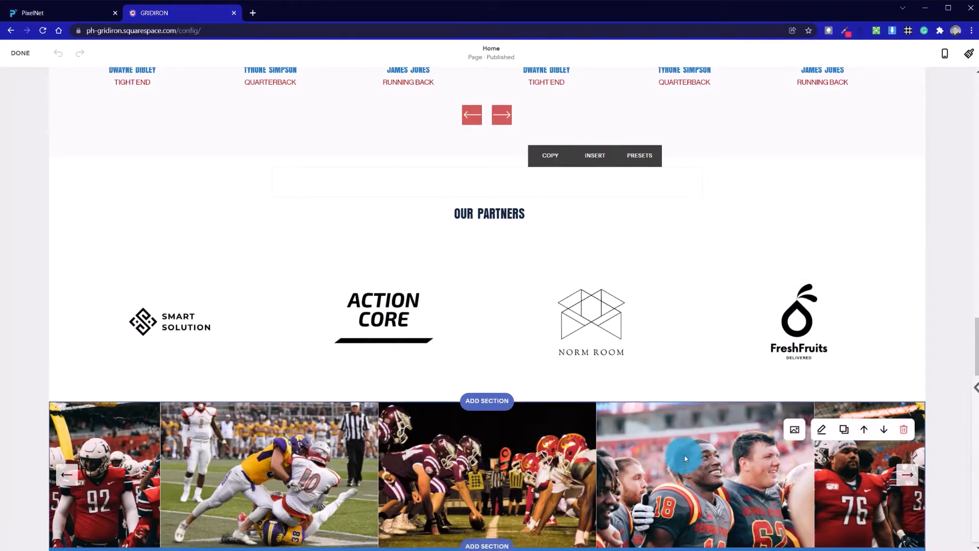
scroll(670, 438, "up", 6)
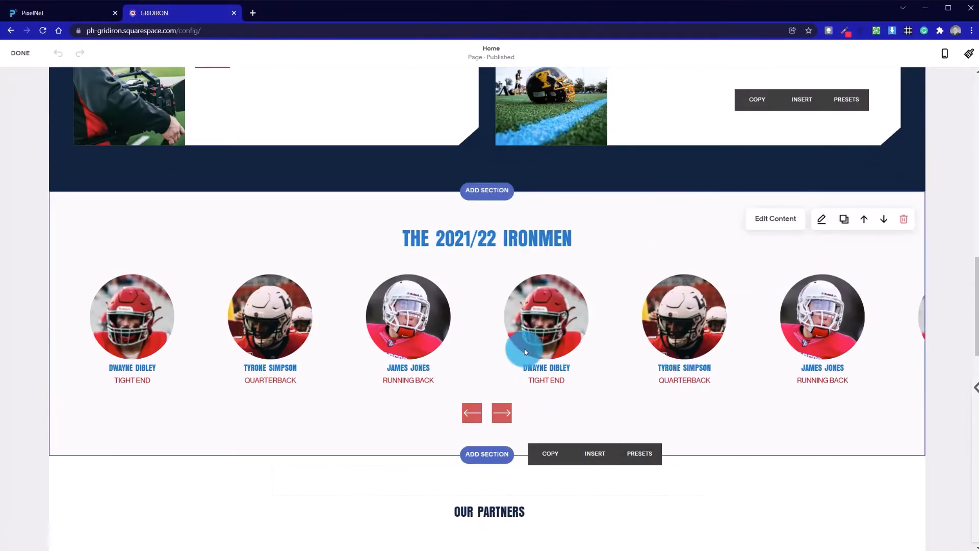
scroll(524, 353, "up", 12)
scroll(341, 339, "down", 6)
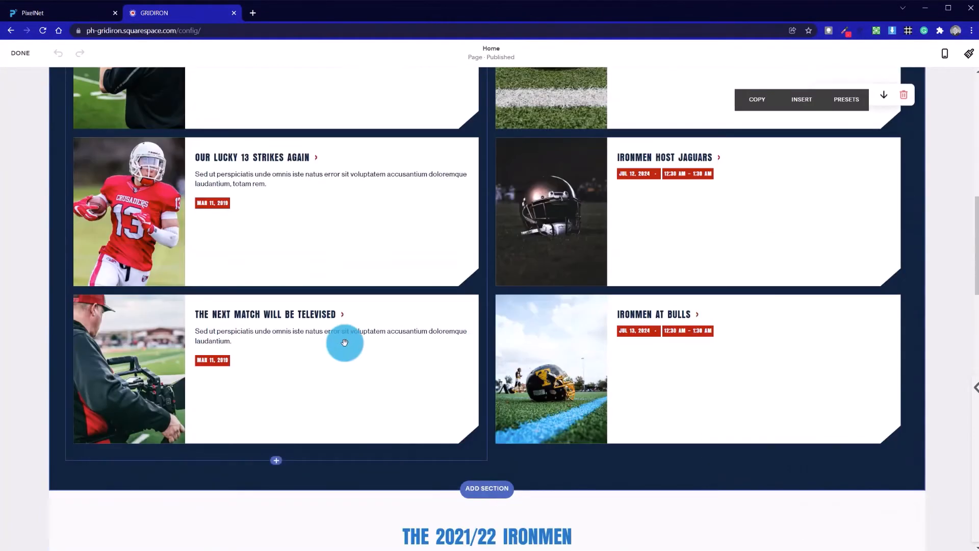
scroll(620, 374, "up", 6)
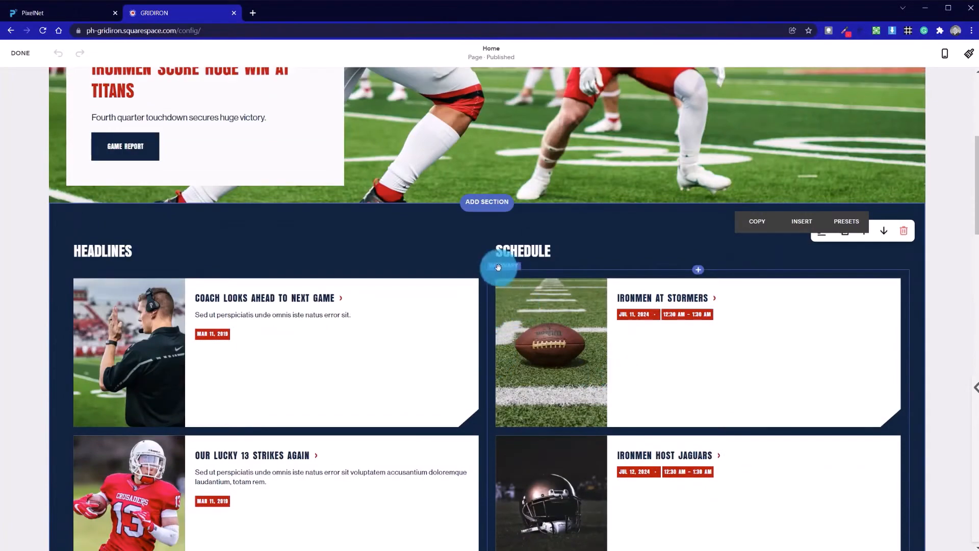
scroll(507, 233, "up", 6)
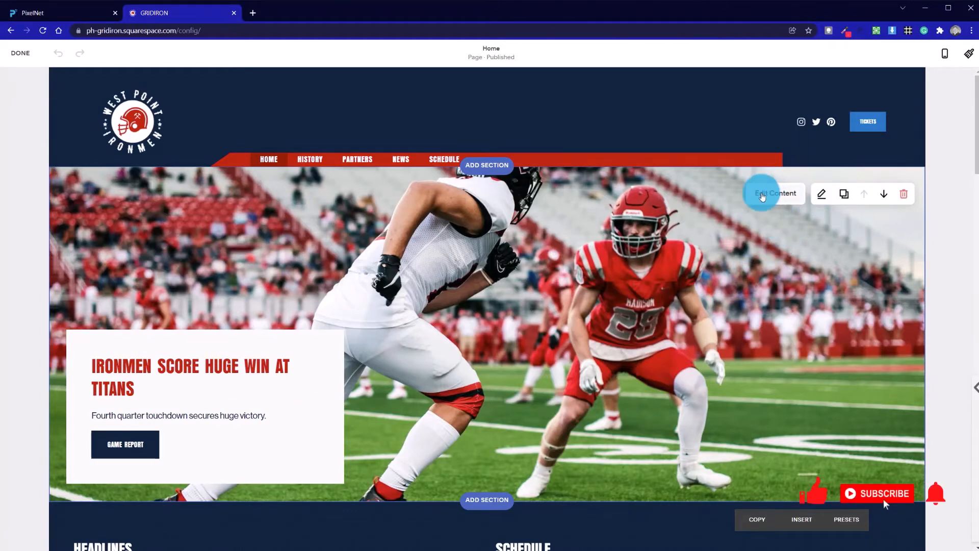
Open the hero section's element settings and toggle the section title on and off again.
left_click(761, 197)
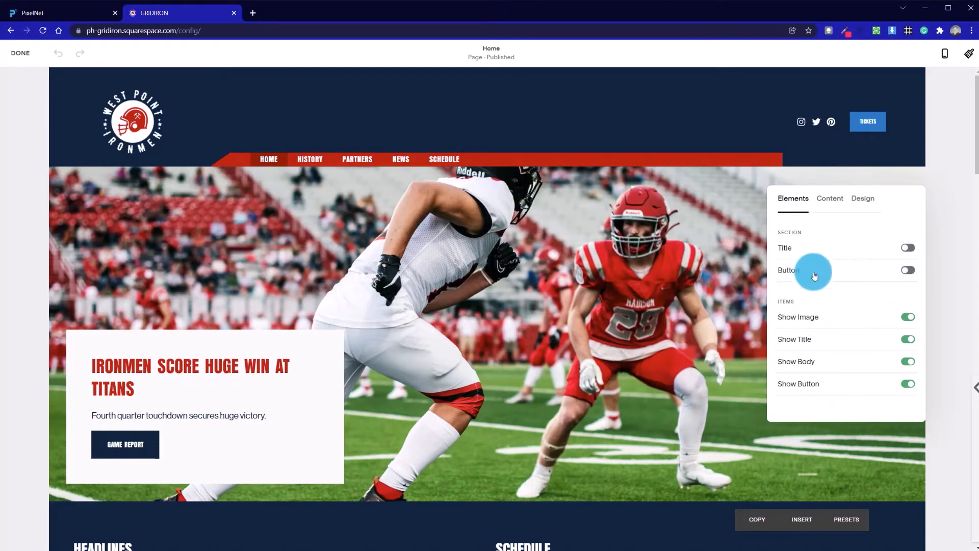
scroll(408, 324, "down", 20)
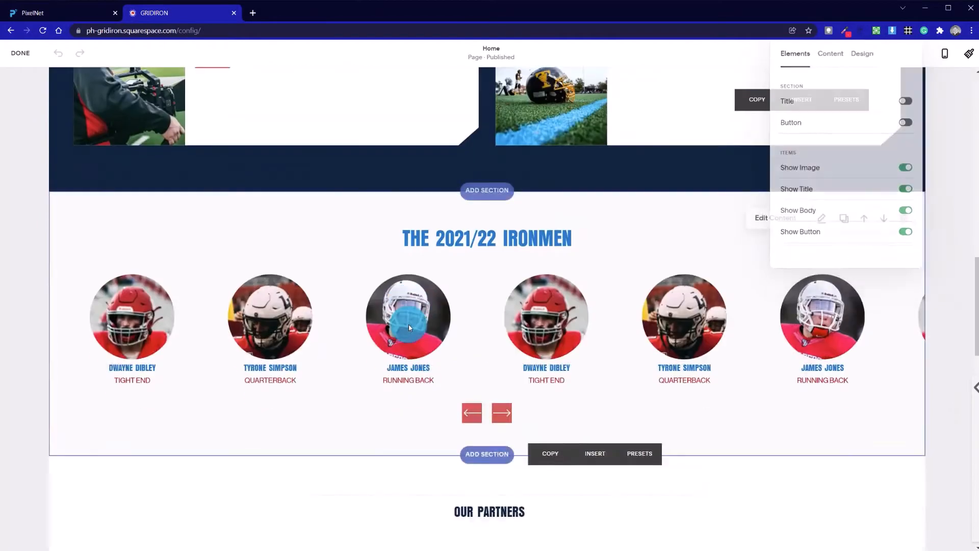
scroll(409, 323, "up", 5)
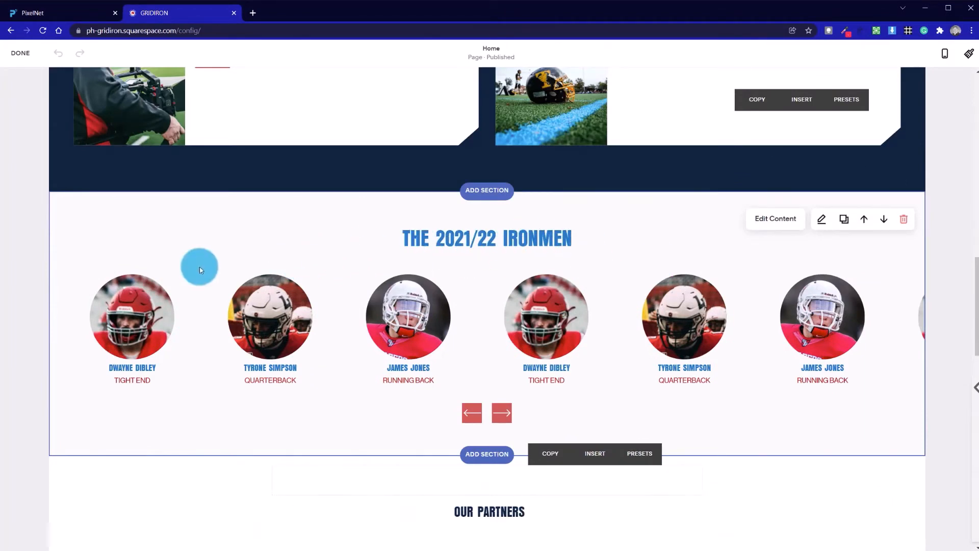
scroll(569, 240, "up", 15)
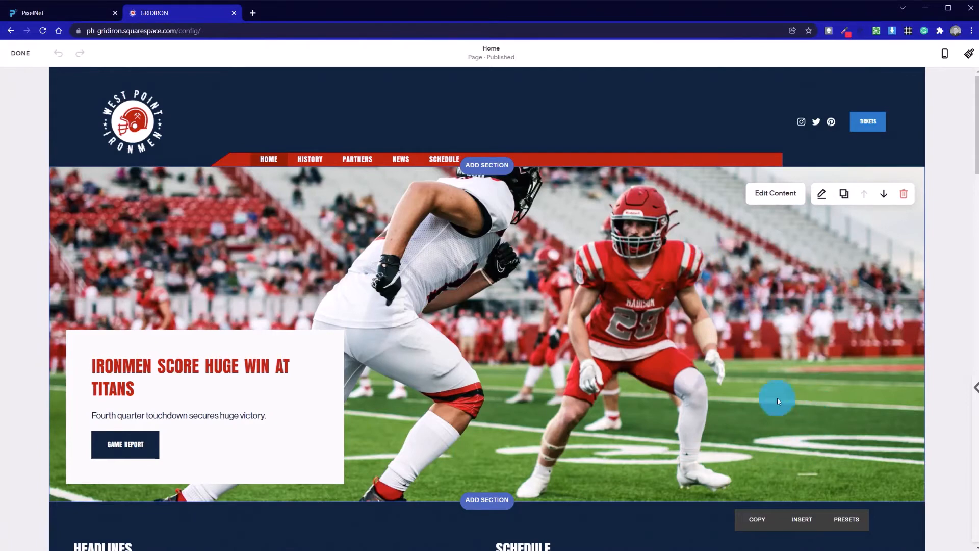
left_click(782, 198)
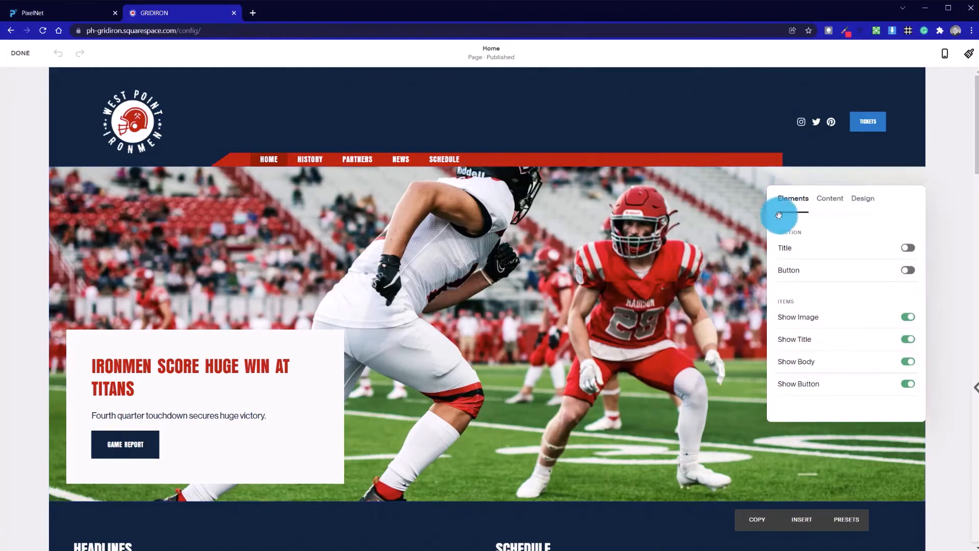
left_click(908, 249)
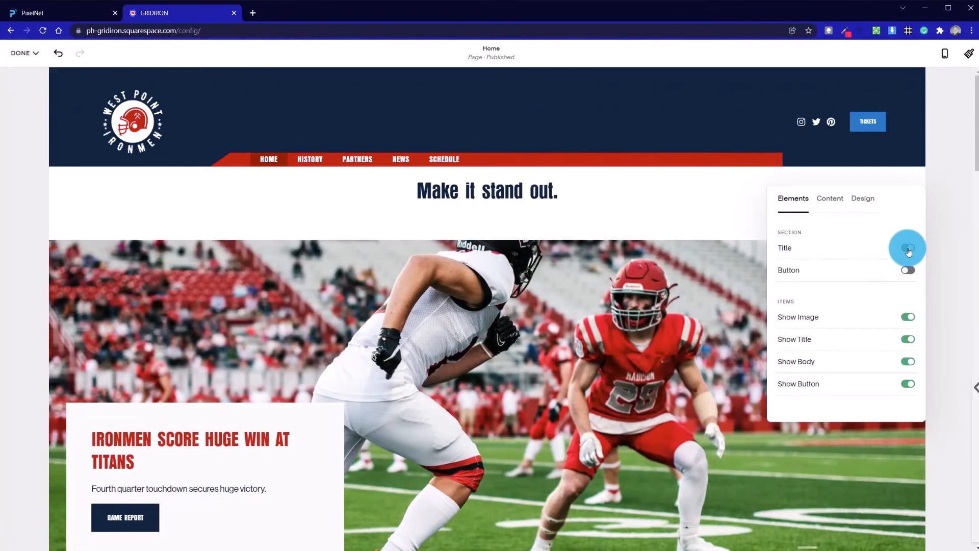
left_click(908, 250)
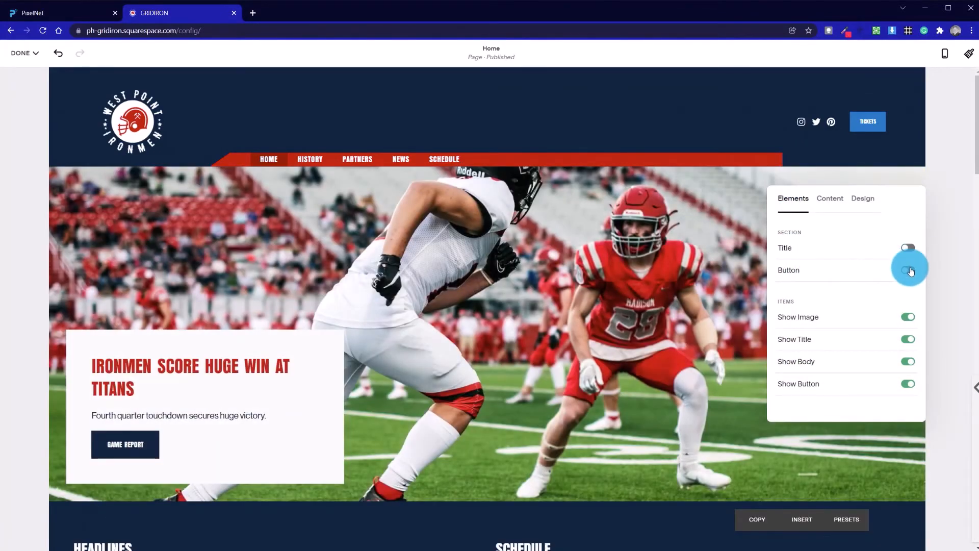
Toggle the hero section's button on and then off again.
left_click(909, 270)
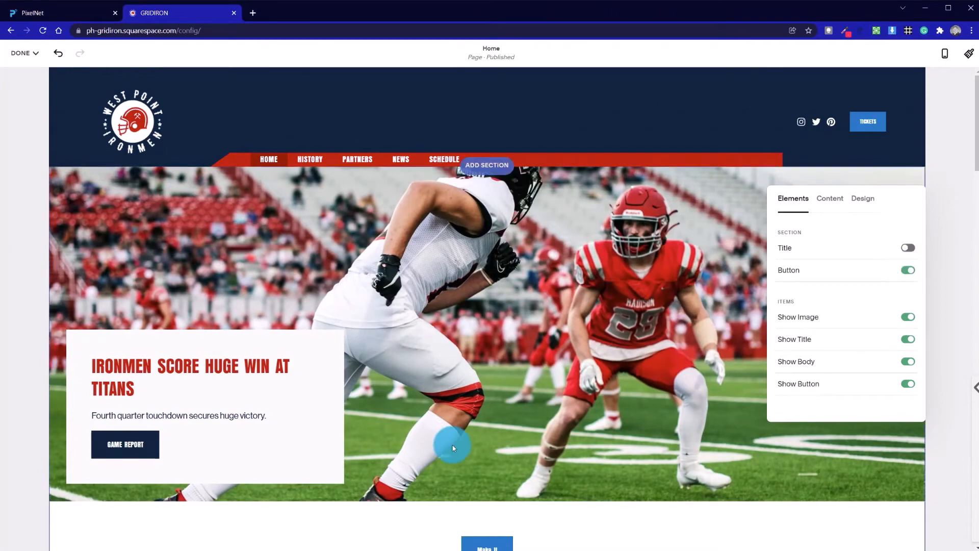
scroll(452, 445, "down", 5)
scroll(452, 445, "up", 5)
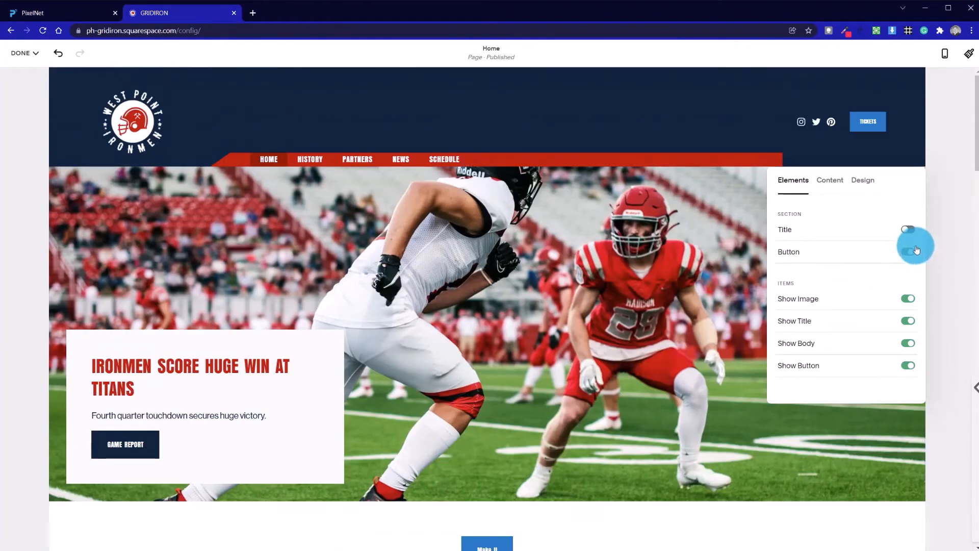
left_click(916, 250)
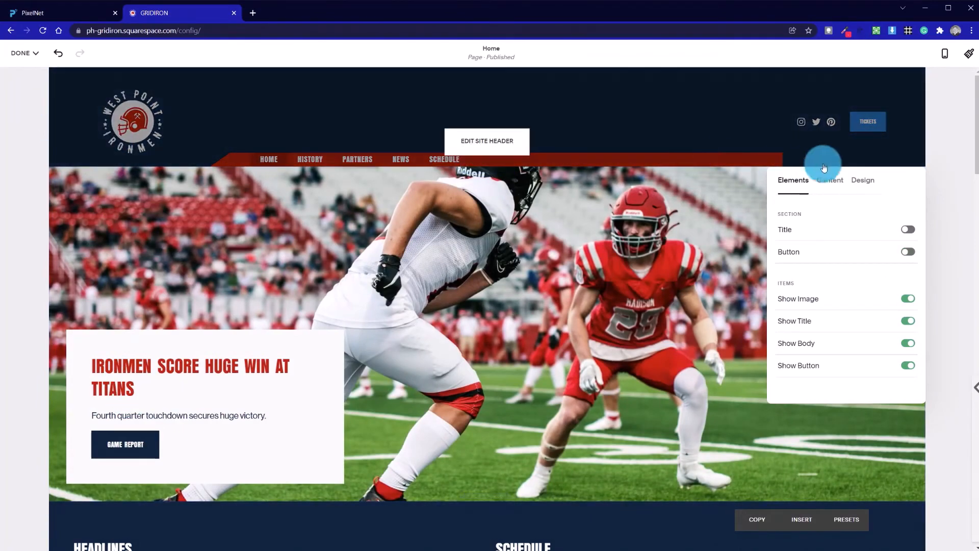
scroll(350, 335, "down", 5)
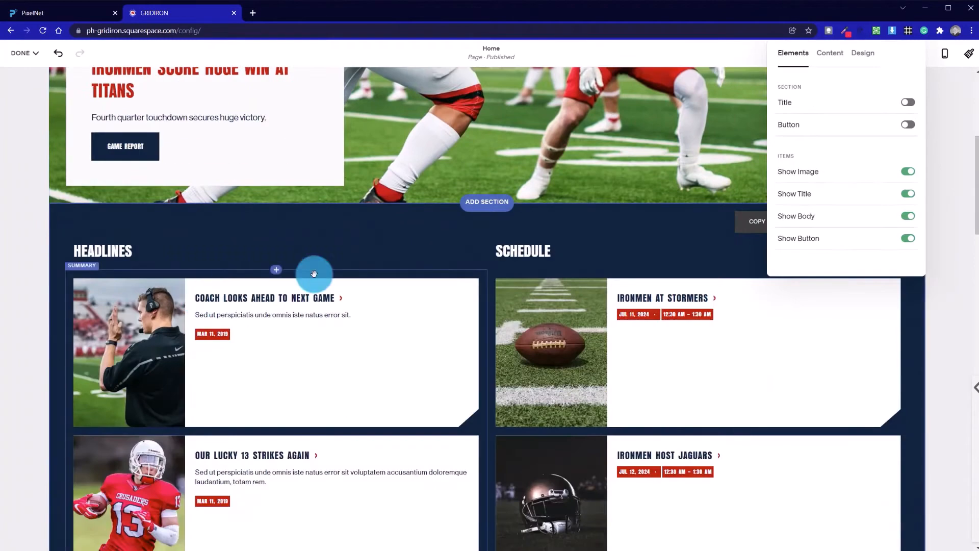
scroll(507, 277, "up", 5)
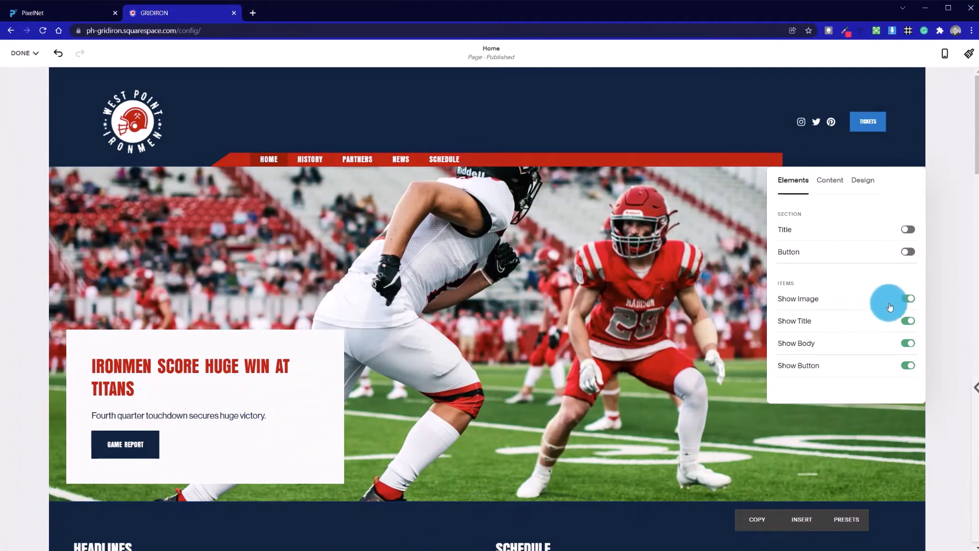
left_click(897, 365)
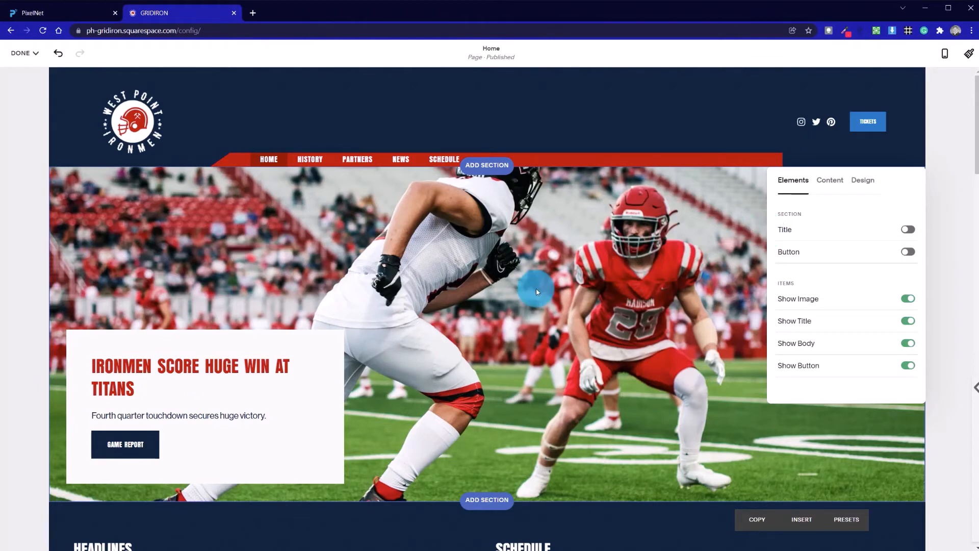
Open the hero slider's New List Item and add the image unsplash-image-6OYSAhqsk-Y.jpg from the library.
left_click(830, 181)
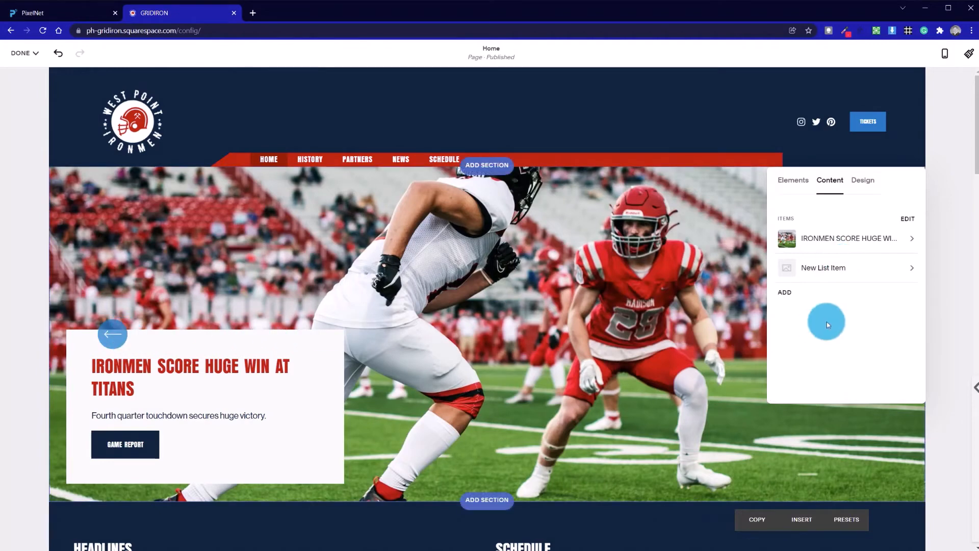
left_click_drag(896, 175, 734, 192)
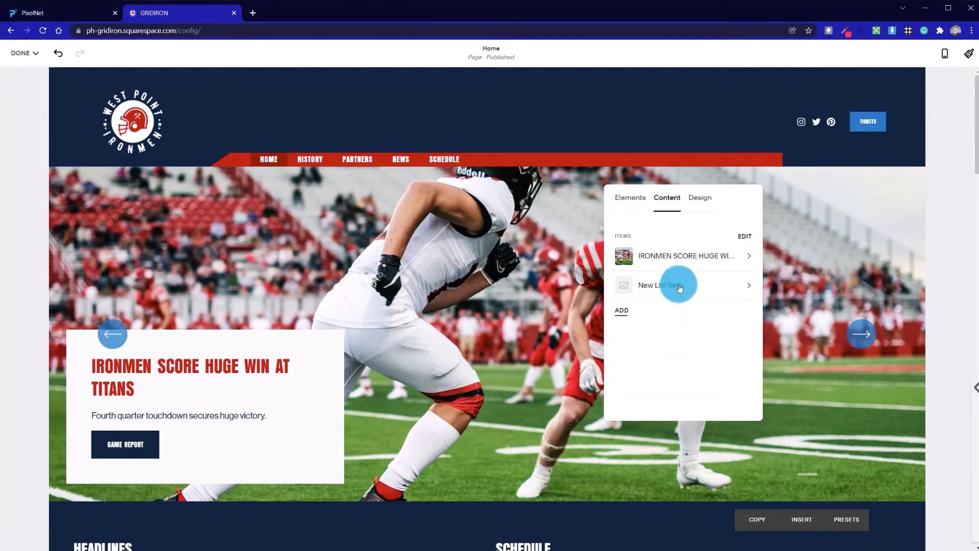
left_click(712, 288)
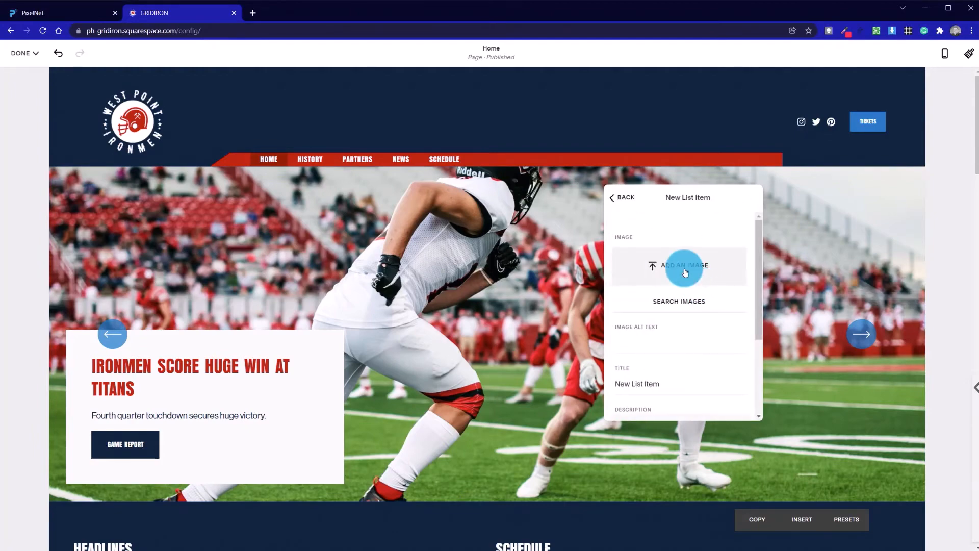
left_click(684, 302)
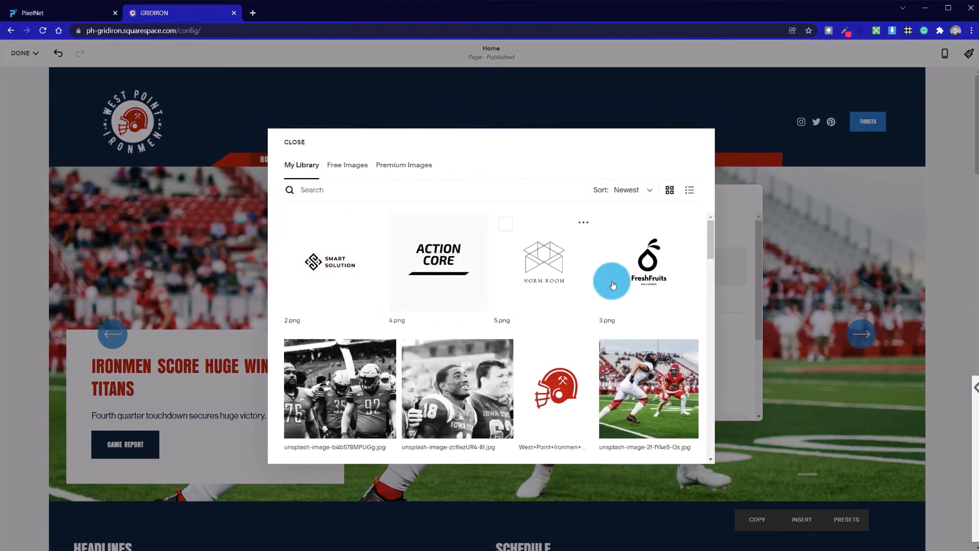
left_click_drag(709, 237, 710, 270)
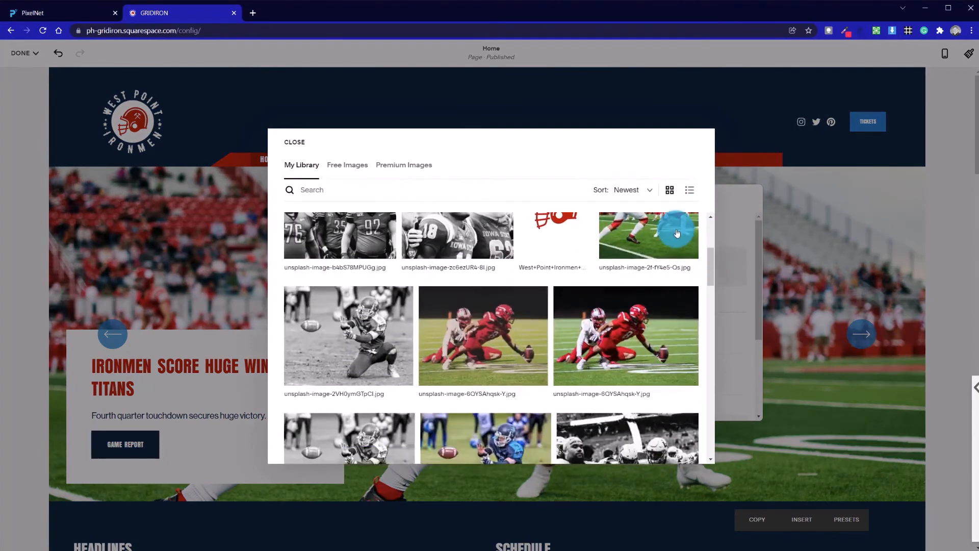
left_click(629, 346)
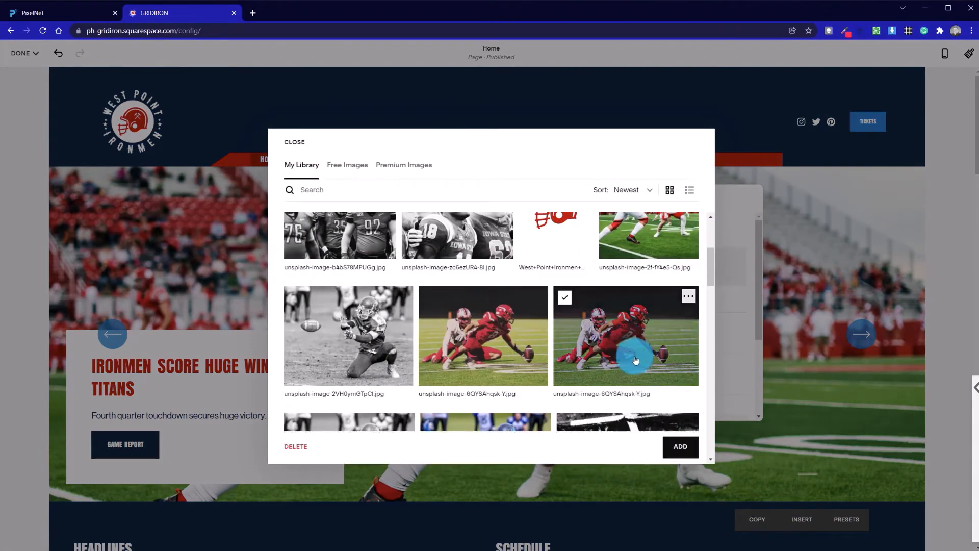
left_click(674, 444)
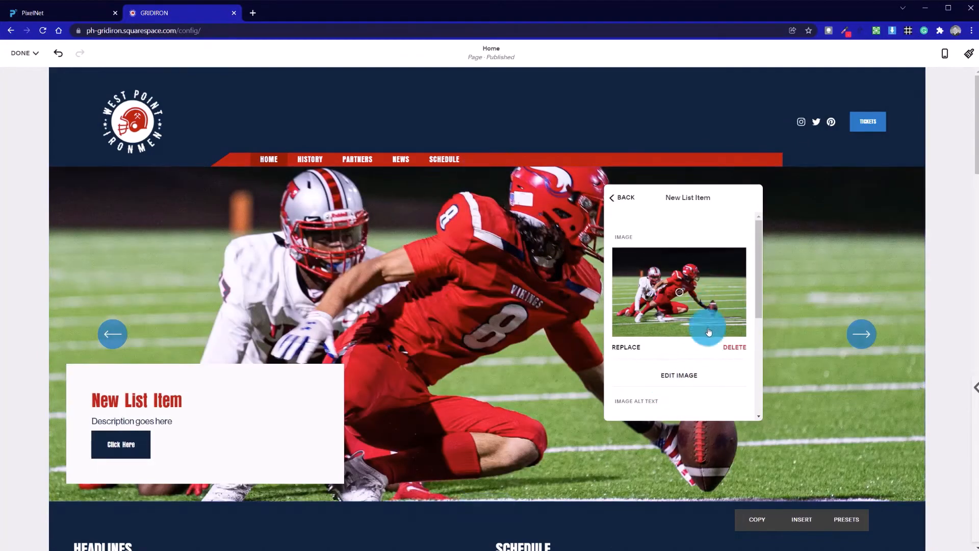
Adjust the focal point of the new slide's image.
left_click_drag(678, 294, 685, 285)
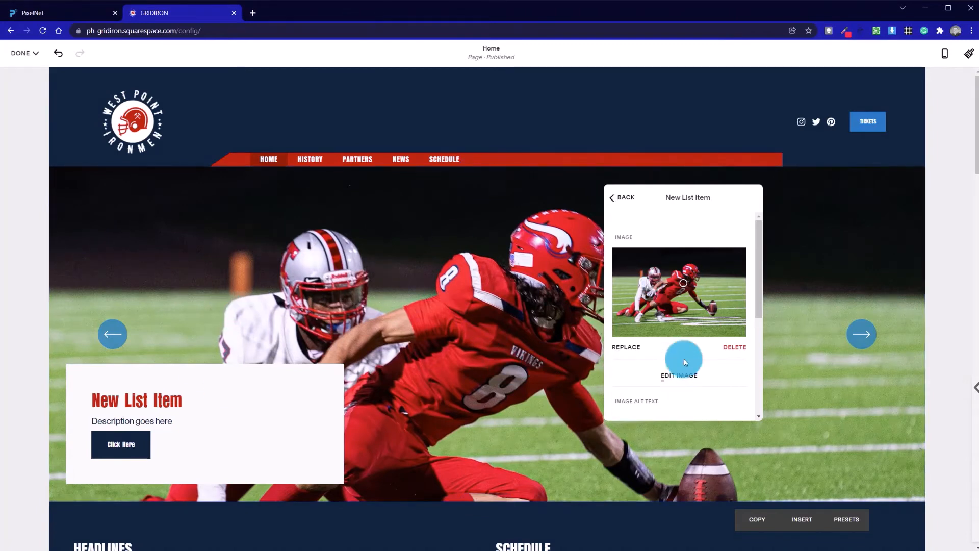
left_click_drag(707, 187, 740, 206)
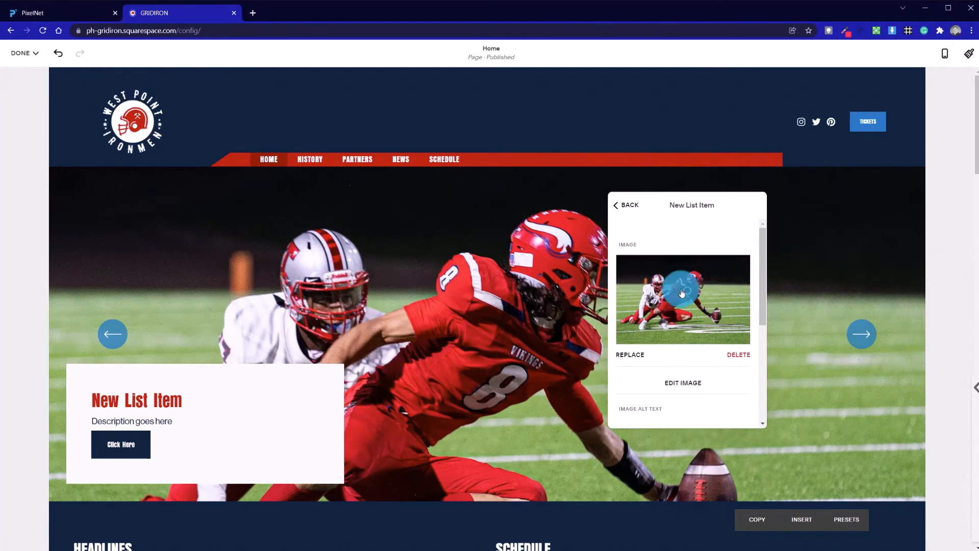
left_click_drag(688, 291, 689, 293)
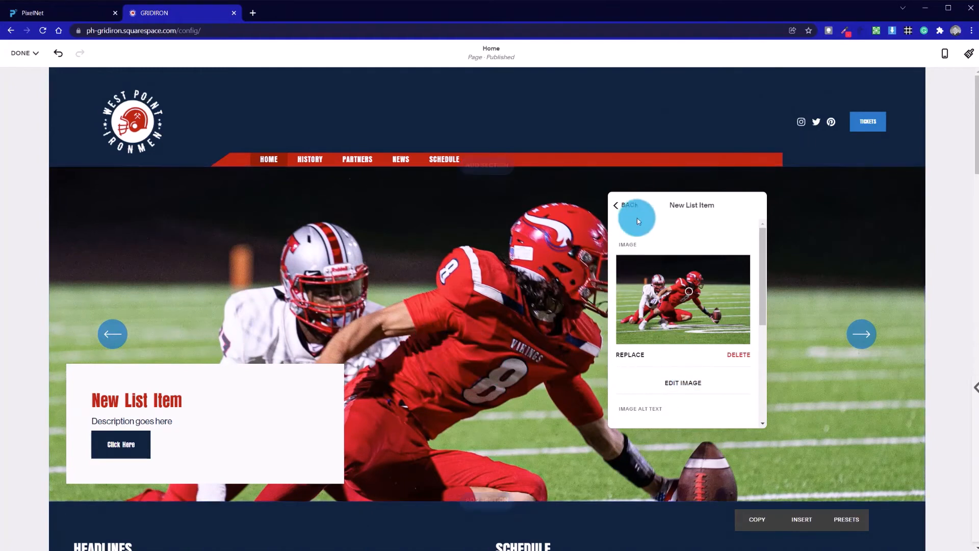
scroll(669, 352, "down", 5)
scroll(663, 341, "up", 3)
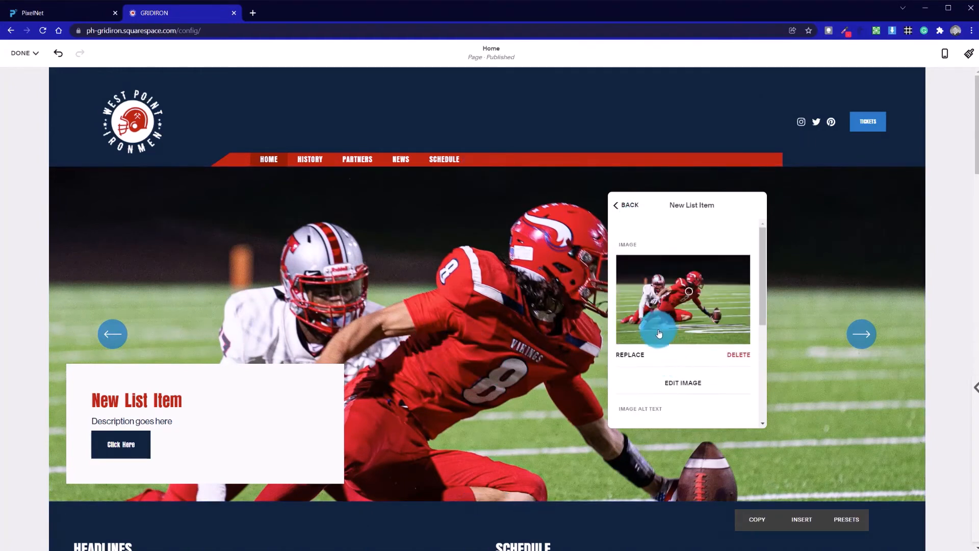
scroll(657, 329, "down", 3)
Set the new slide's title to 3 Wins in a Row.
left_click_drag(673, 268, 613, 268)
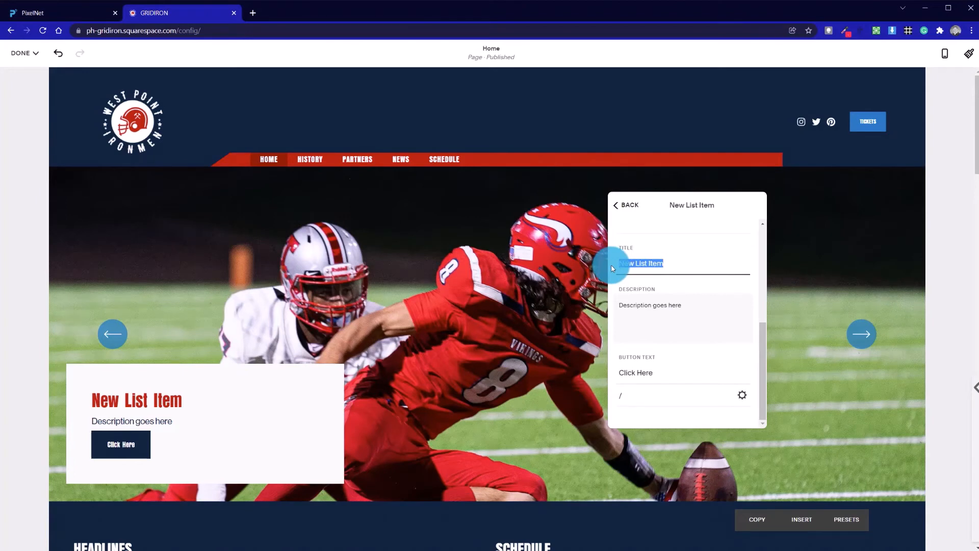
type("3 Wi")
type("ns I")
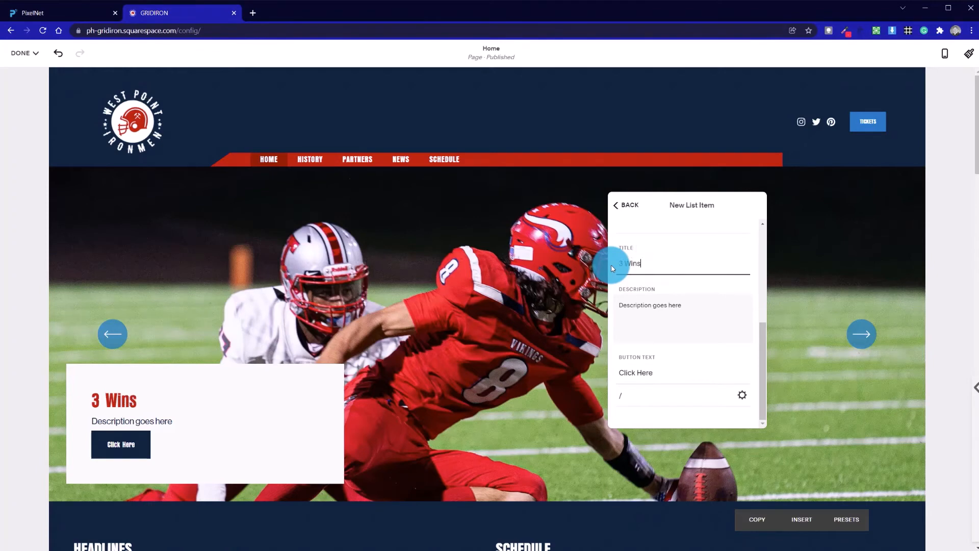
key("BackSpace")
type("ins in a ro")
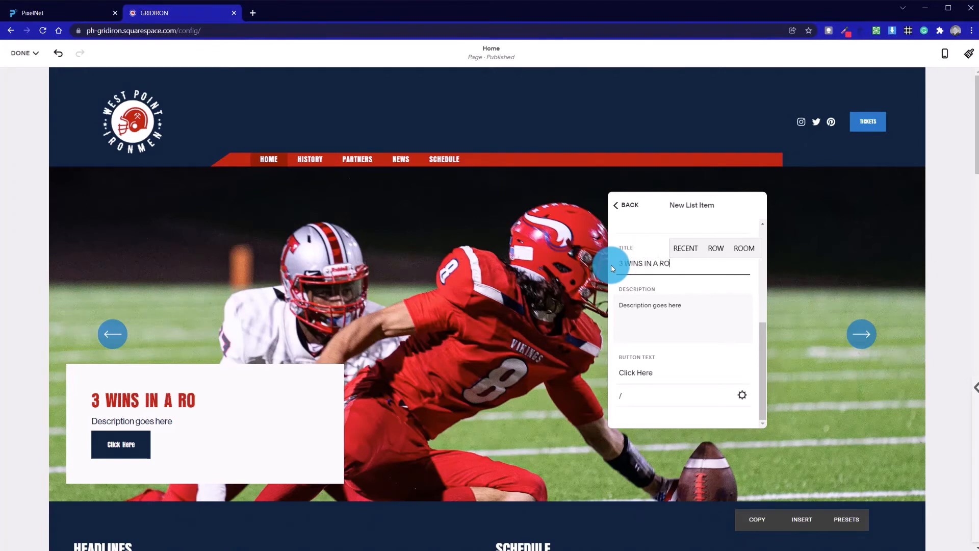
type("w")
Replace the new slide's description with Titans are on a roll.
left_click(678, 304)
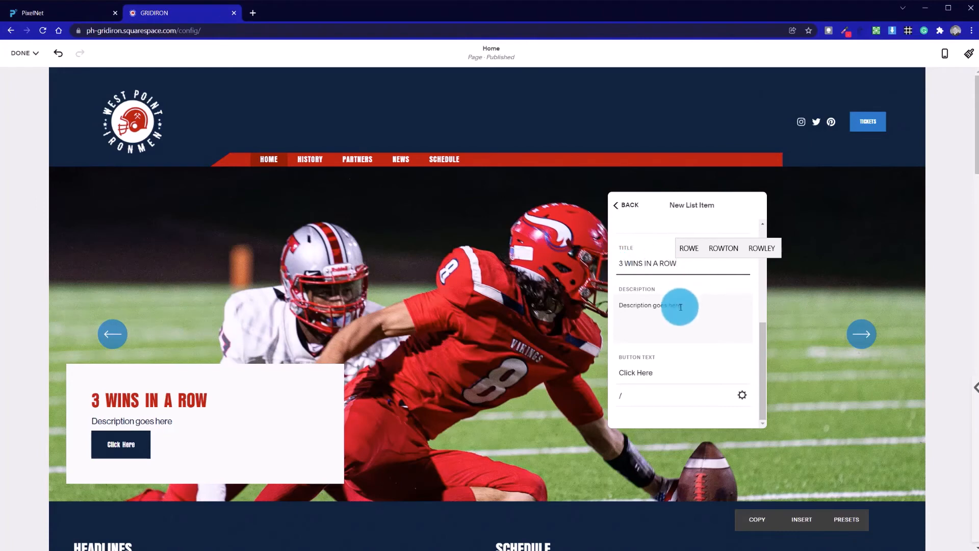
left_click_drag(678, 305, 615, 303)
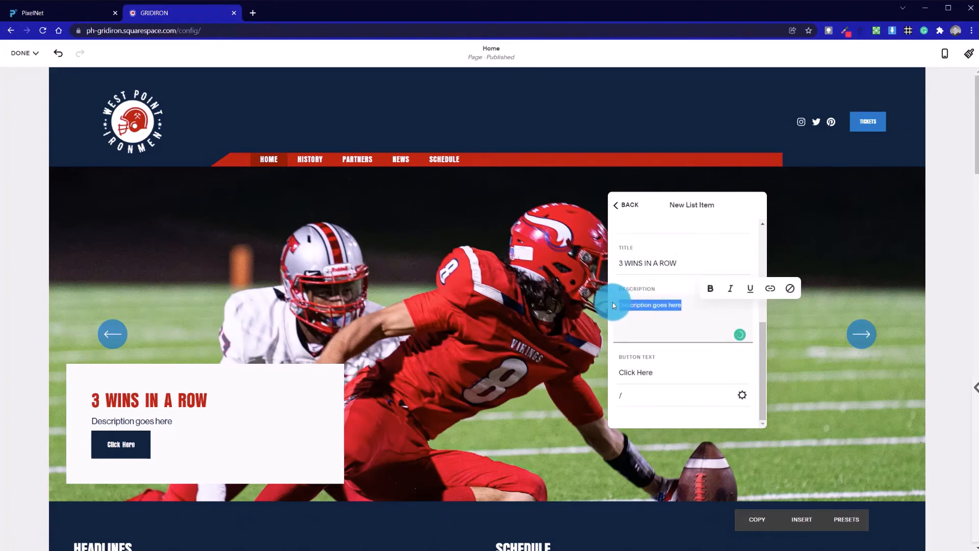
type("Tita")
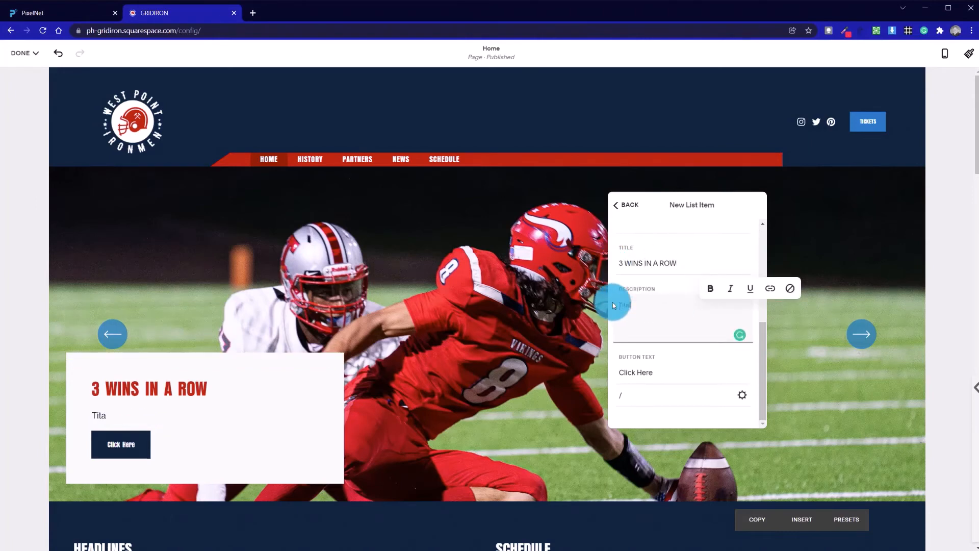
type("ns are on a roll...")
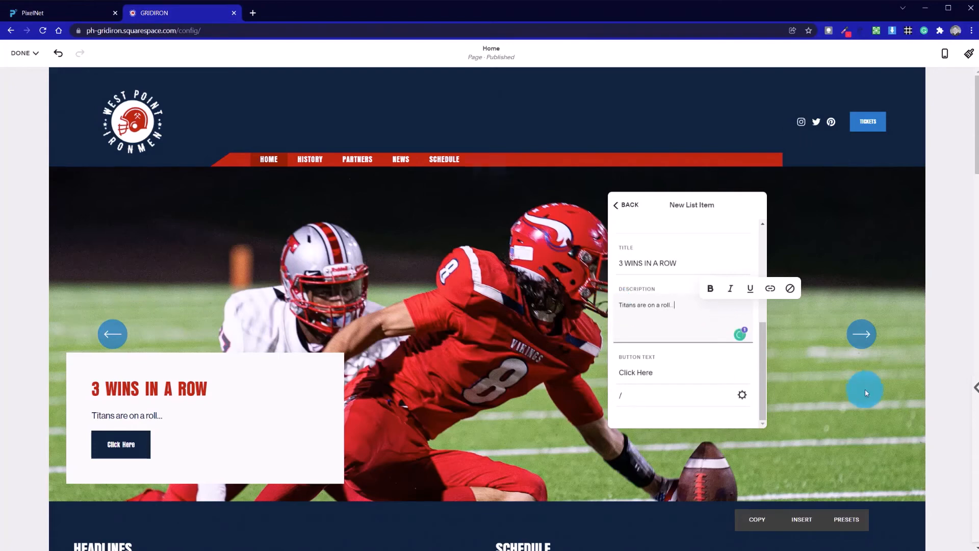
Set the new slide's button text to Match Report and return to the slide list.
left_click_drag(684, 379, 634, 373)
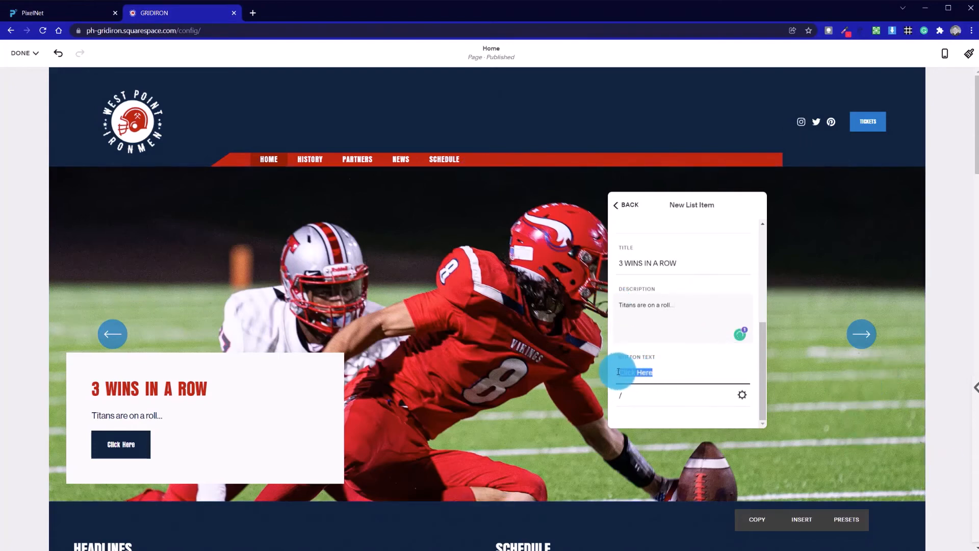
type("Mat")
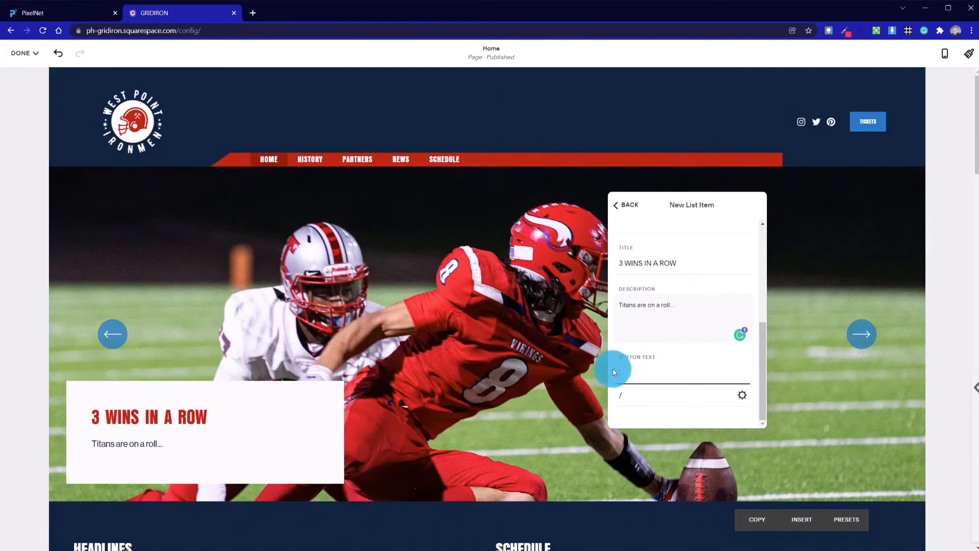
type("ch Report")
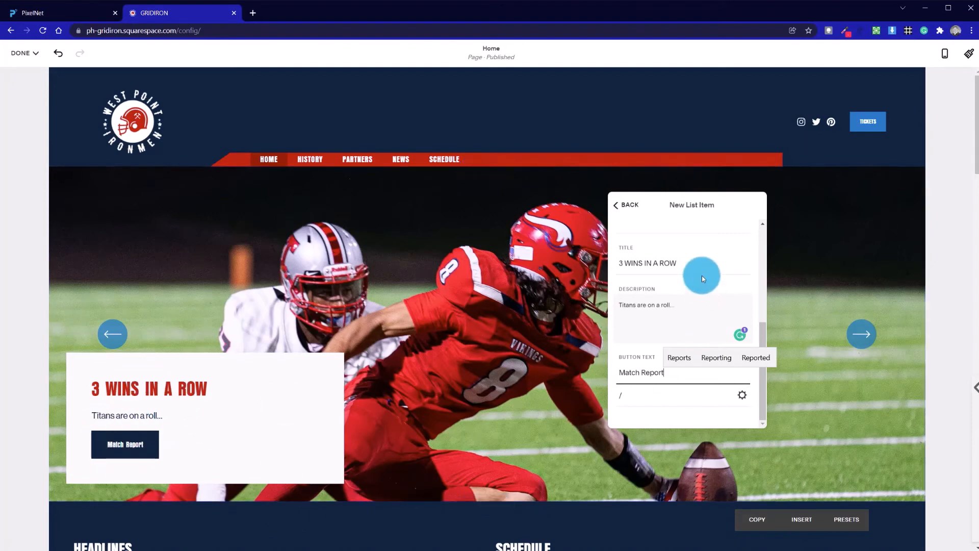
left_click(632, 205)
left_click(641, 244)
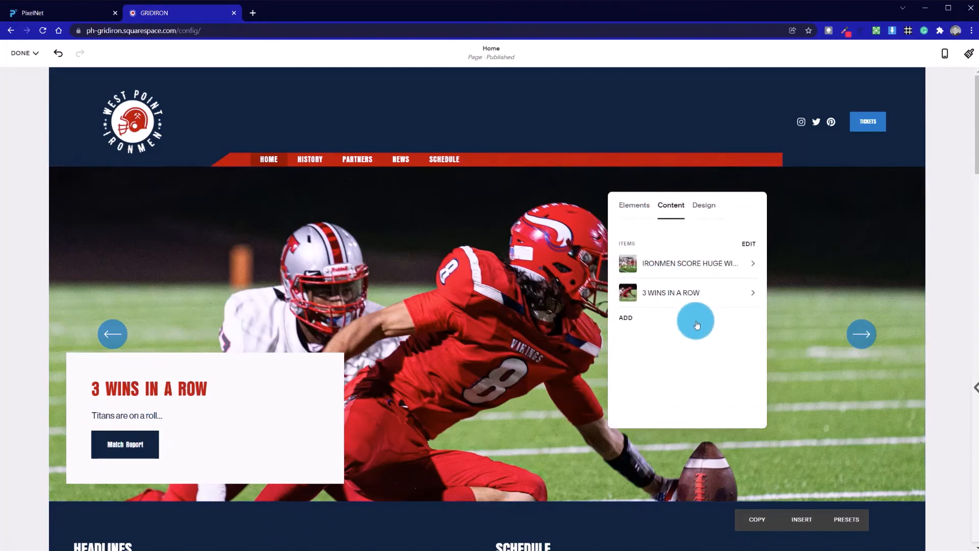
Try dragging the new slide to reorder the items in the slider's list.
left_click(691, 301)
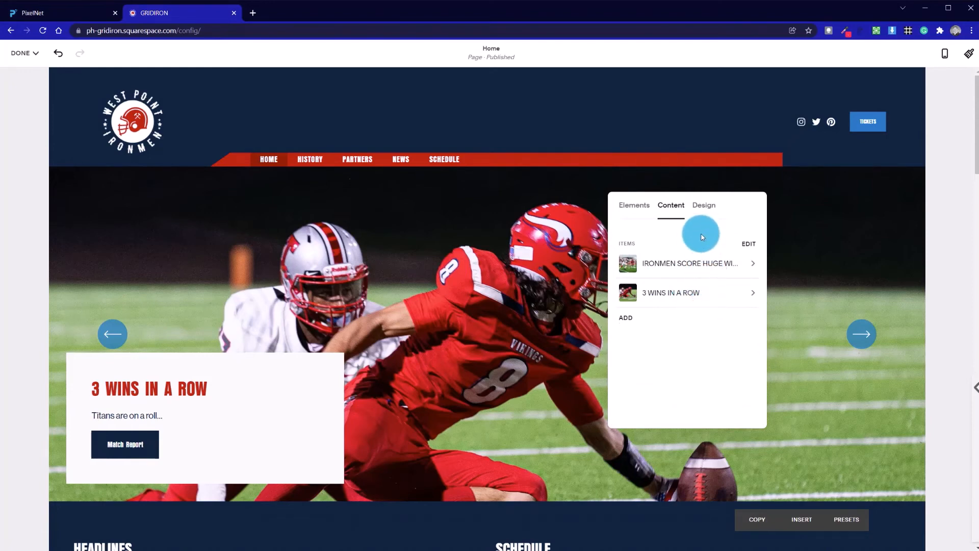
left_click(749, 246)
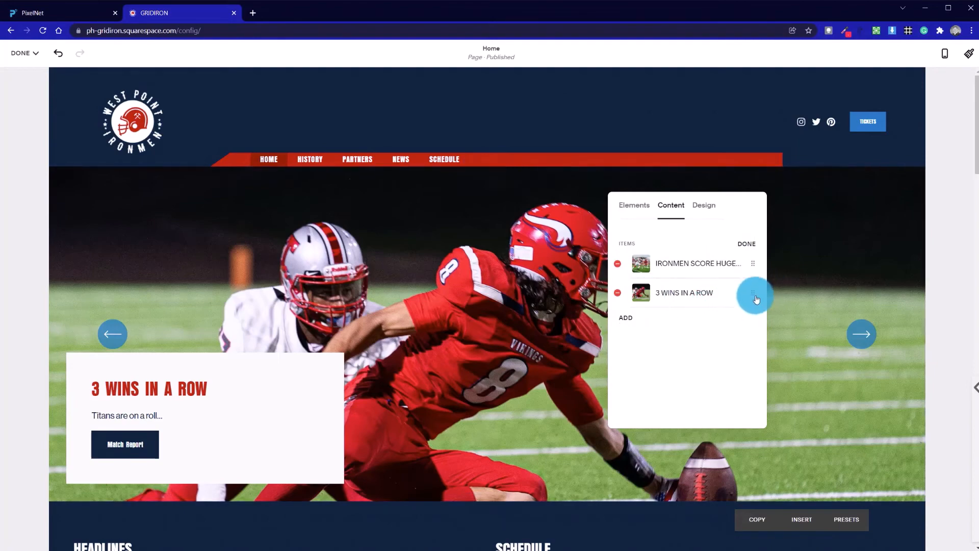
mouse_move(756, 299)
left_mouse_down()
mouse_move(759, 263)
mouse_move(749, 302)
left_mouse_up()
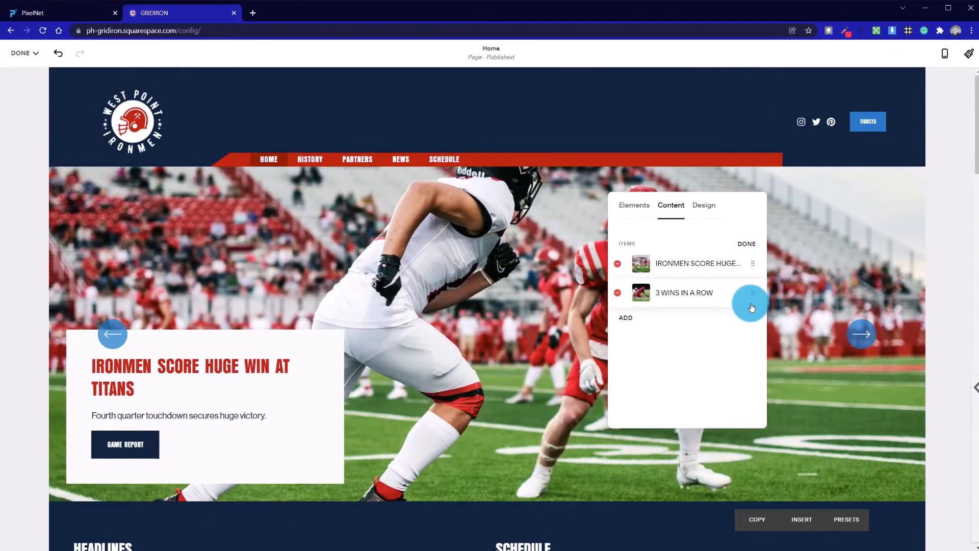
Try other layout widths and vertical paddings for the slider, returning to Full Bleed width and S padding.
left_click(698, 209)
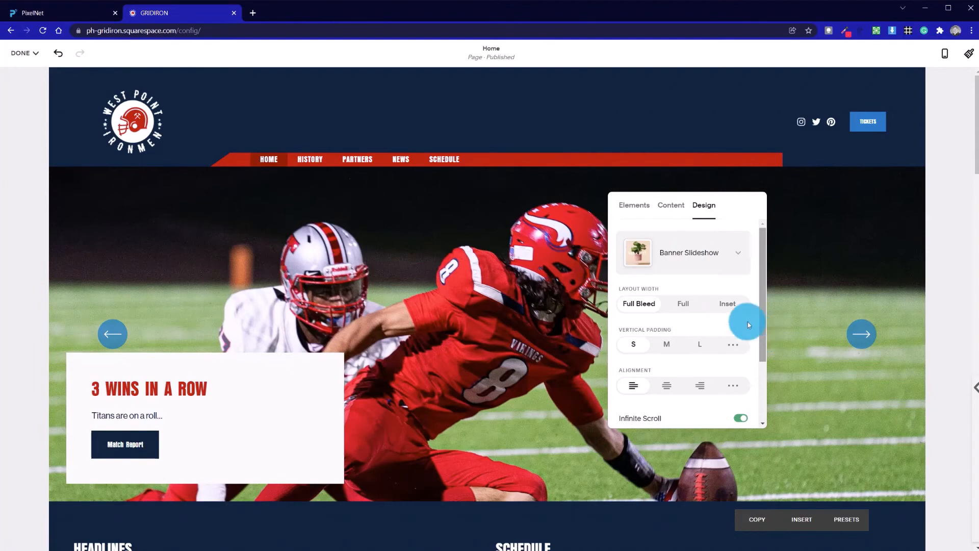
left_click(683, 304)
left_click(723, 305)
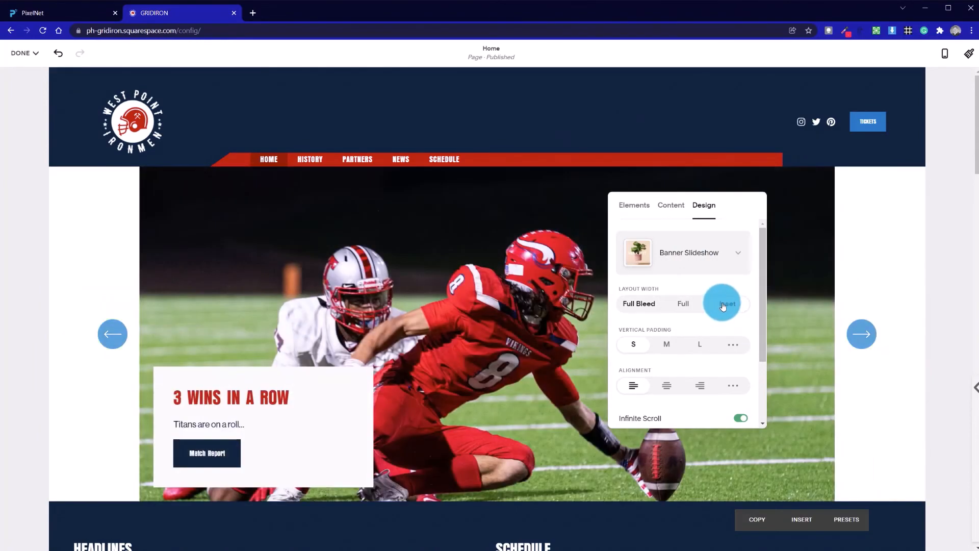
left_click(685, 304)
left_click(651, 305)
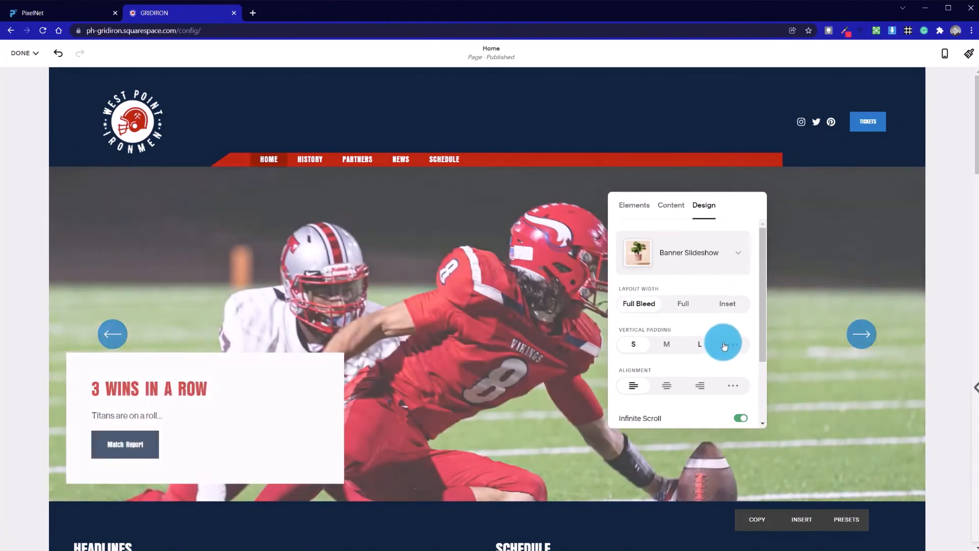
left_click(674, 350)
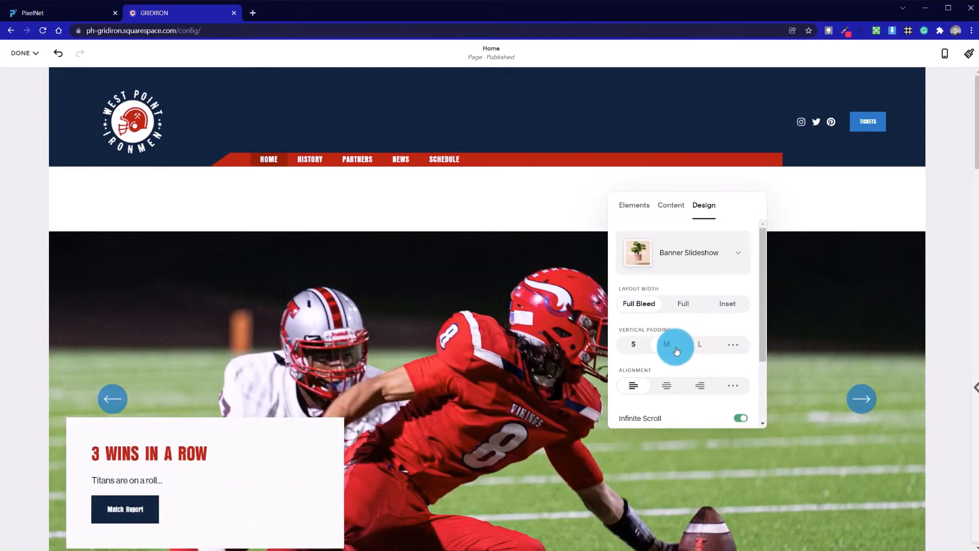
left_click(630, 345)
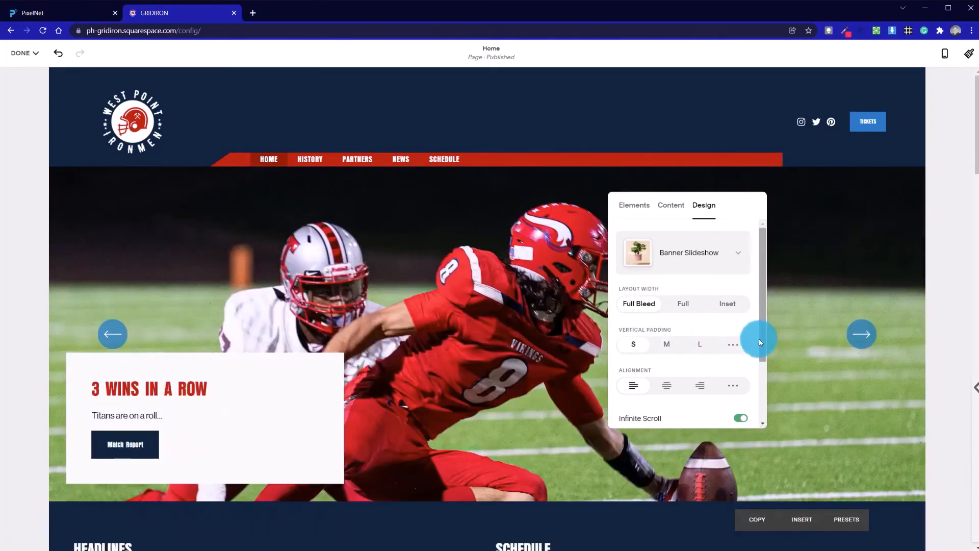
Try centered alignment for the slide card, then return it to left alignment.
left_click_drag(760, 342, 760, 357)
left_click(666, 360)
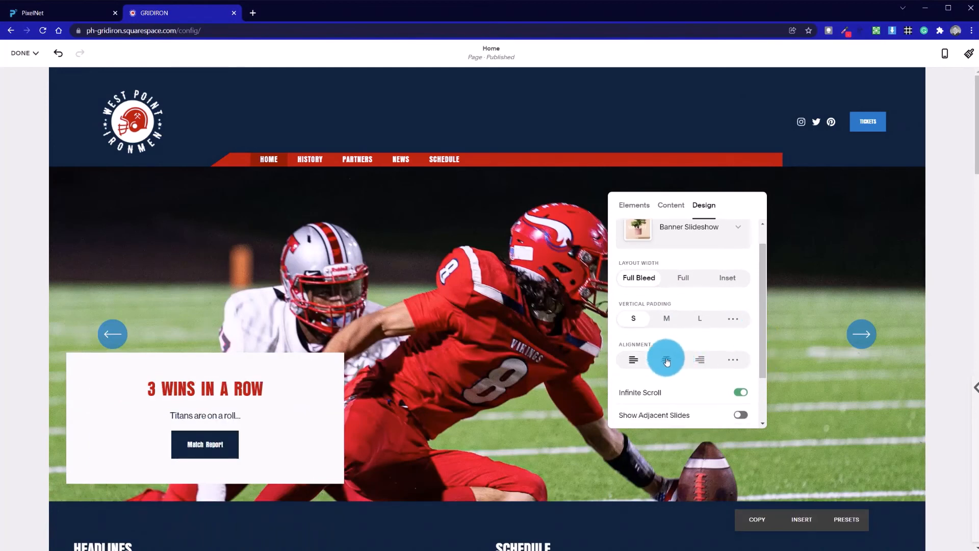
left_click(633, 359)
Switch Show Adjacent Slides on and back off again.
left_click_drag(760, 371, 762, 388)
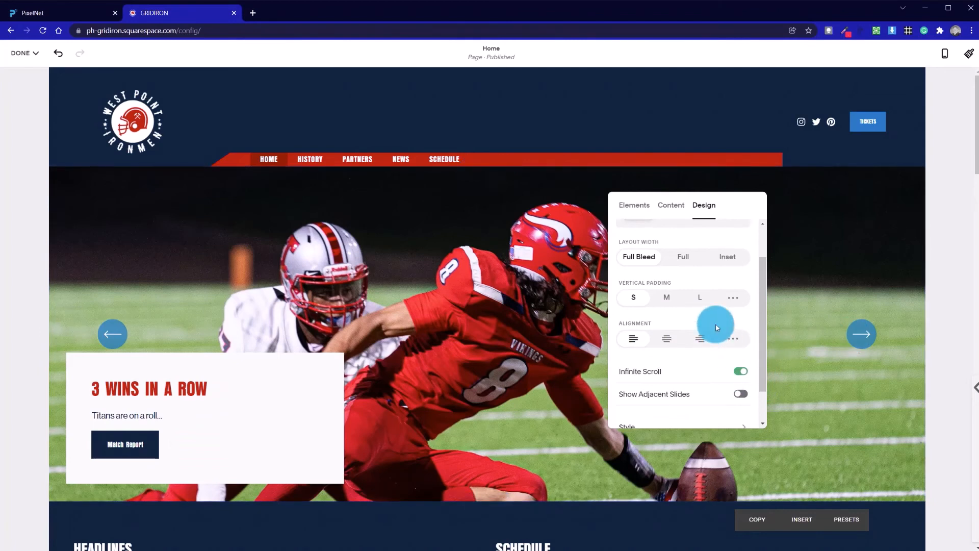
scroll(718, 345, "down", 2)
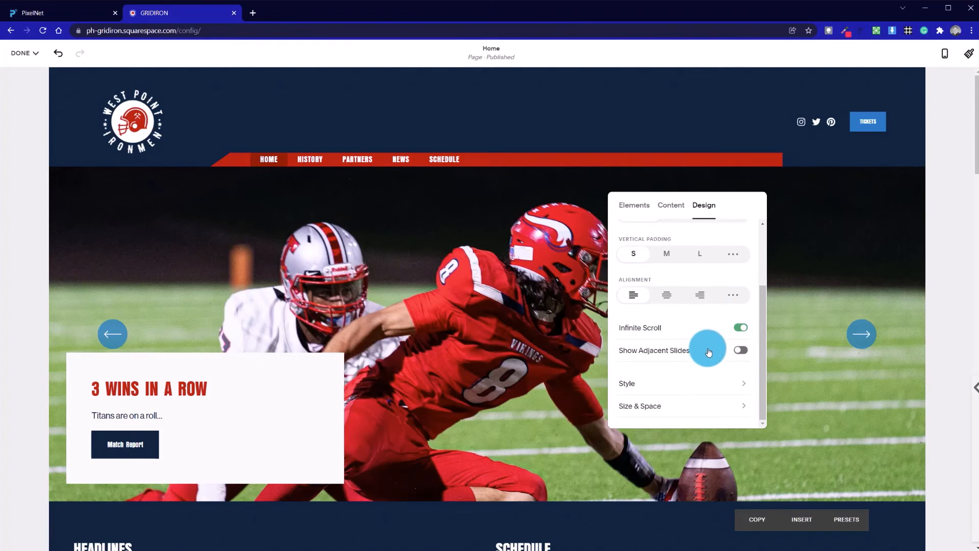
left_click(737, 351)
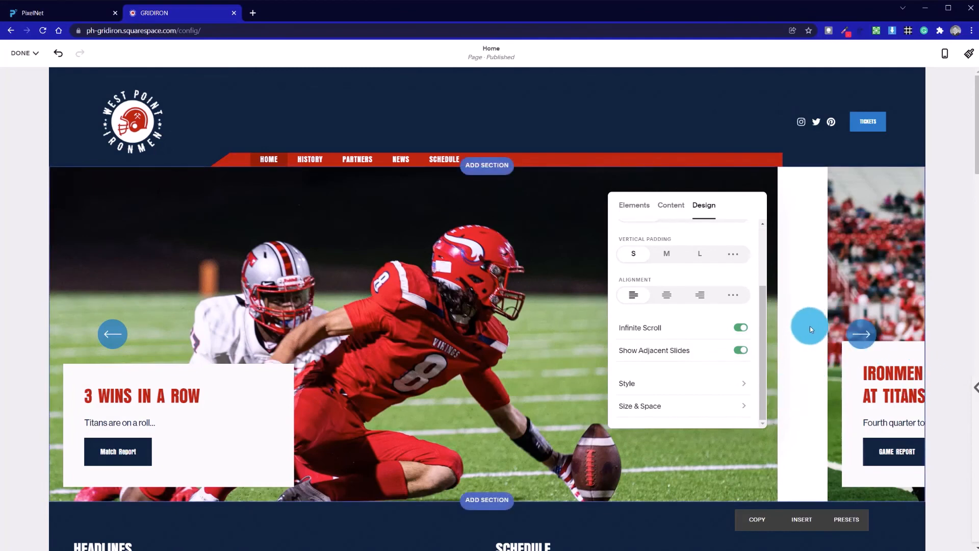
left_click(739, 351)
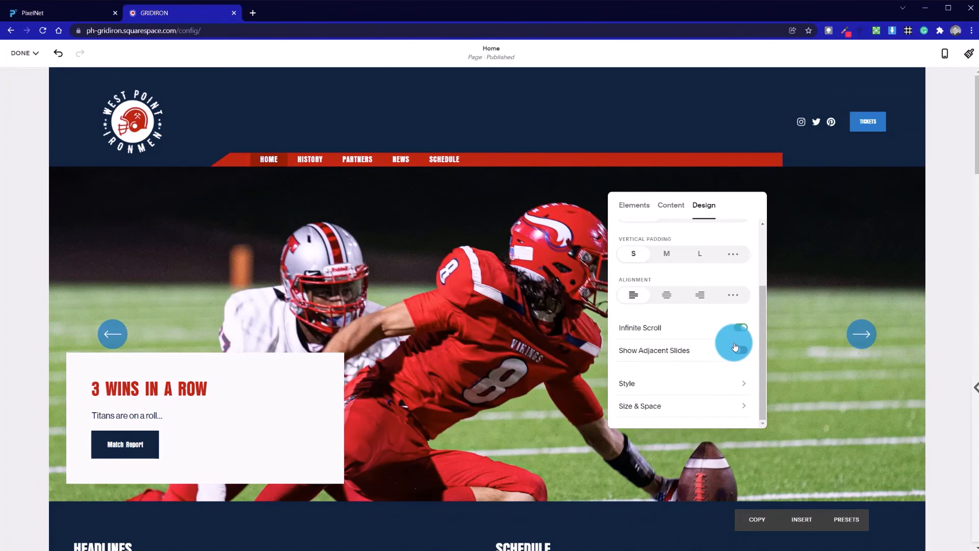
Open the slider's style settings and try Bottom navigation placement before returning it to Center.
left_click(688, 392)
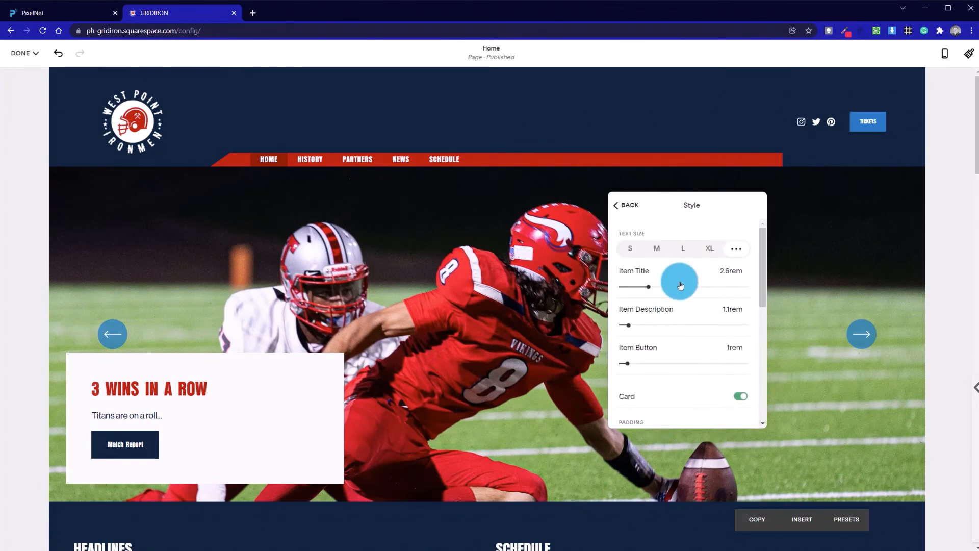
scroll(680, 284, "down", 8)
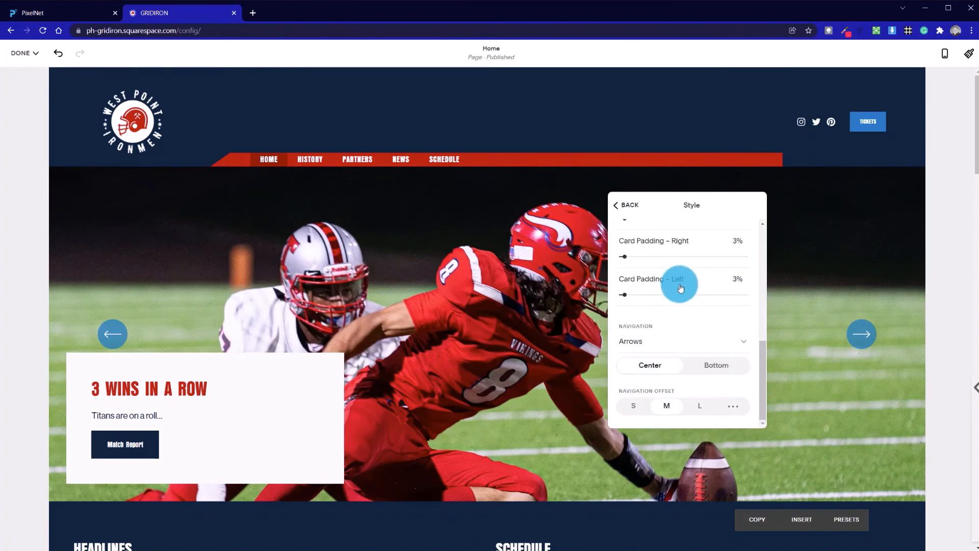
left_click(716, 372)
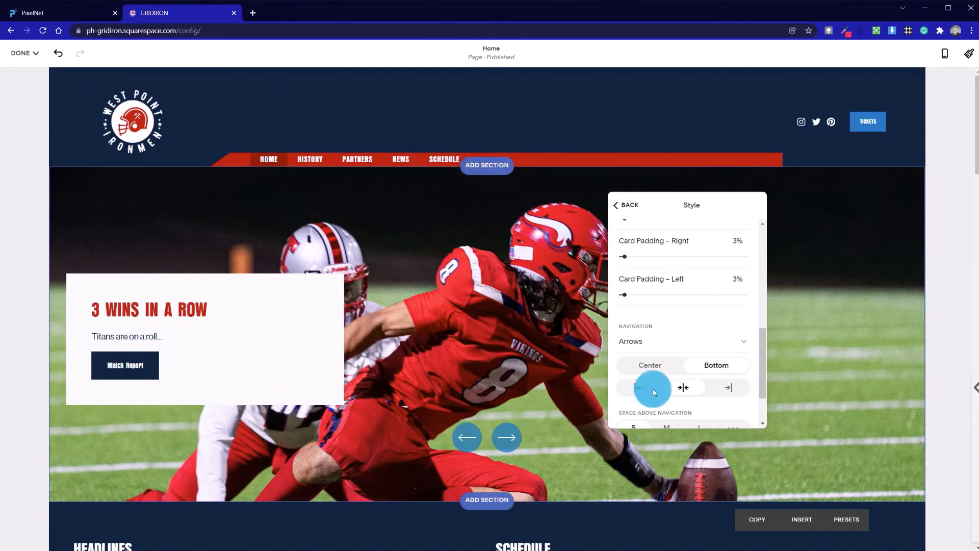
left_click(652, 365)
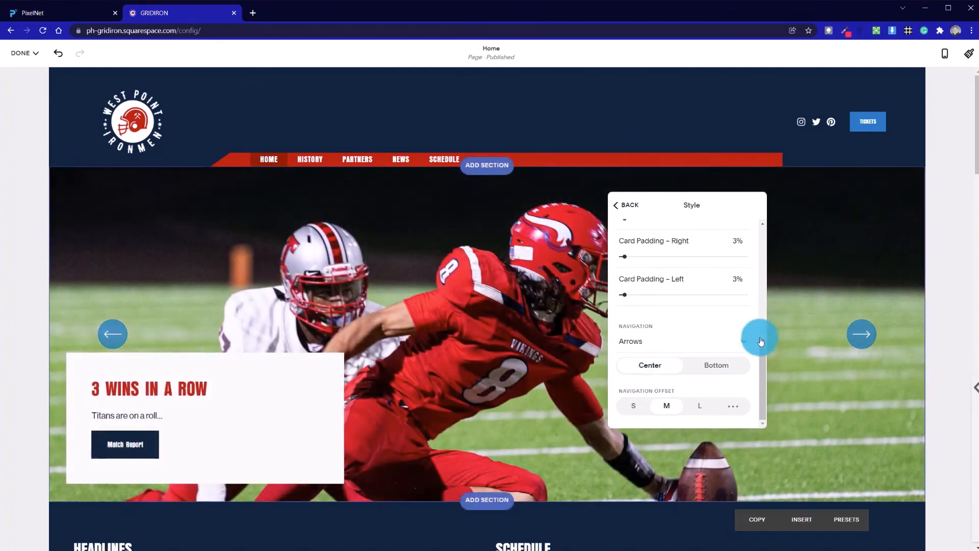
scroll(697, 342, "up", 5)
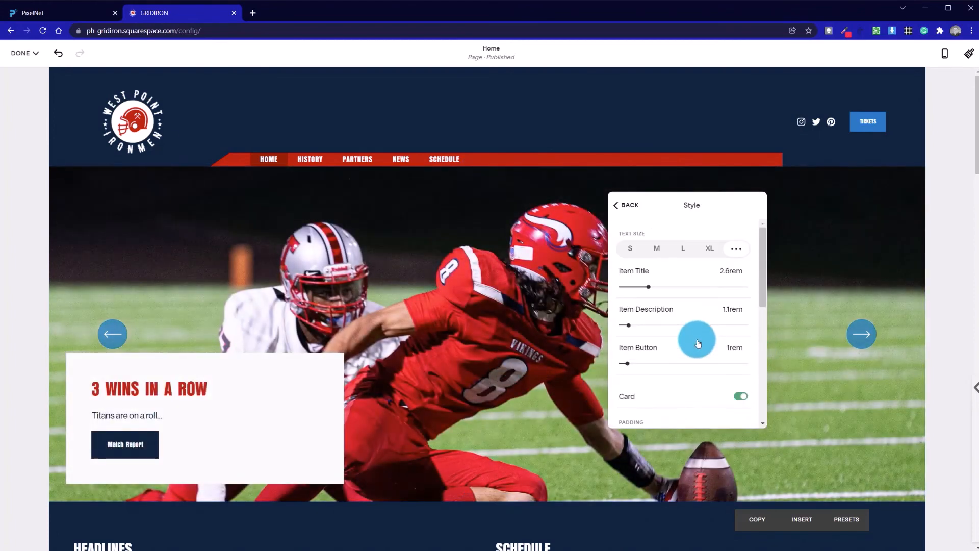
scroll(698, 342, "down", 5)
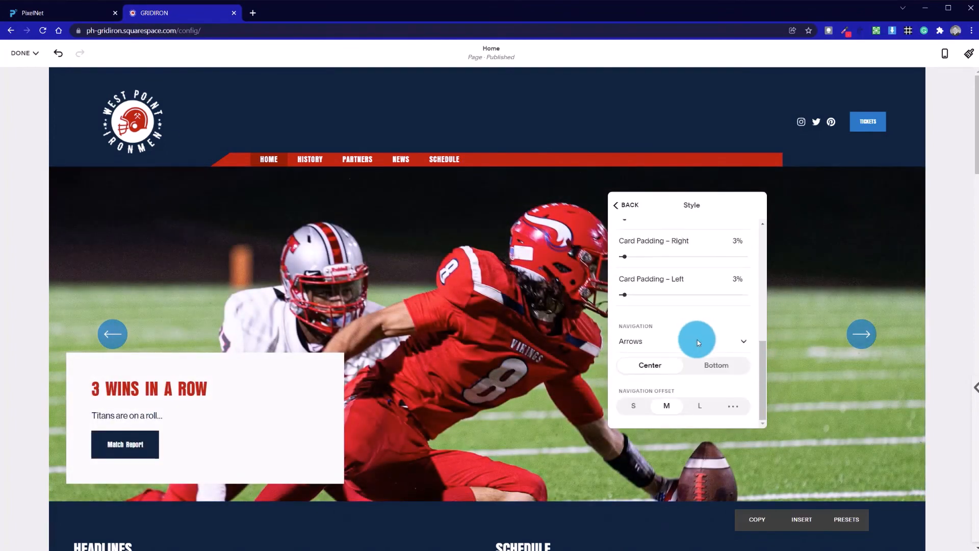
Close the slider settings and save the page edits.
left_click(510, 270)
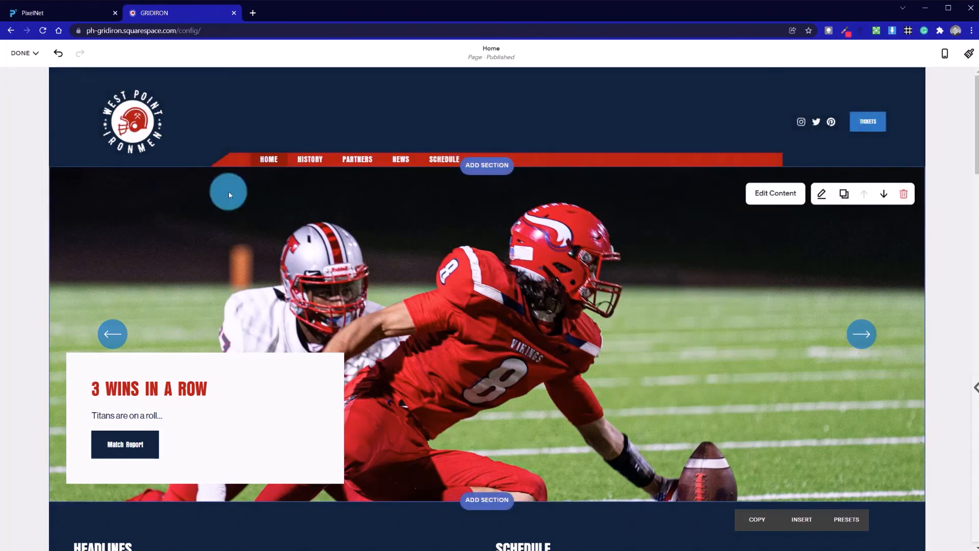
mouse_move(32, 52)
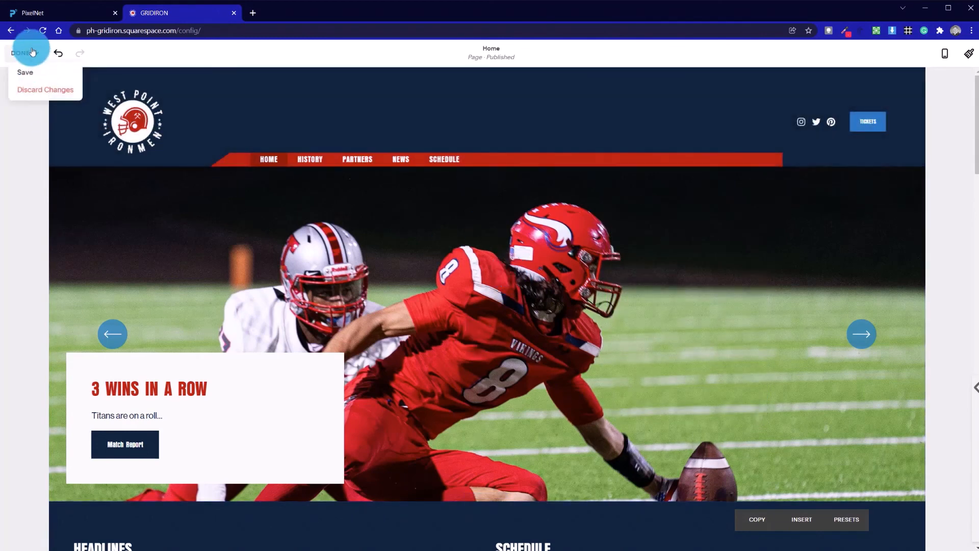
left_click(28, 71)
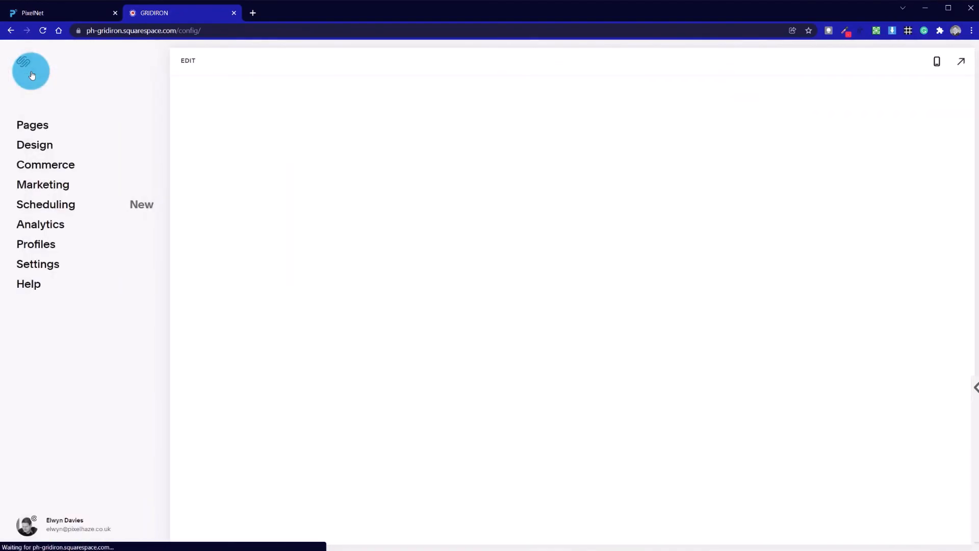